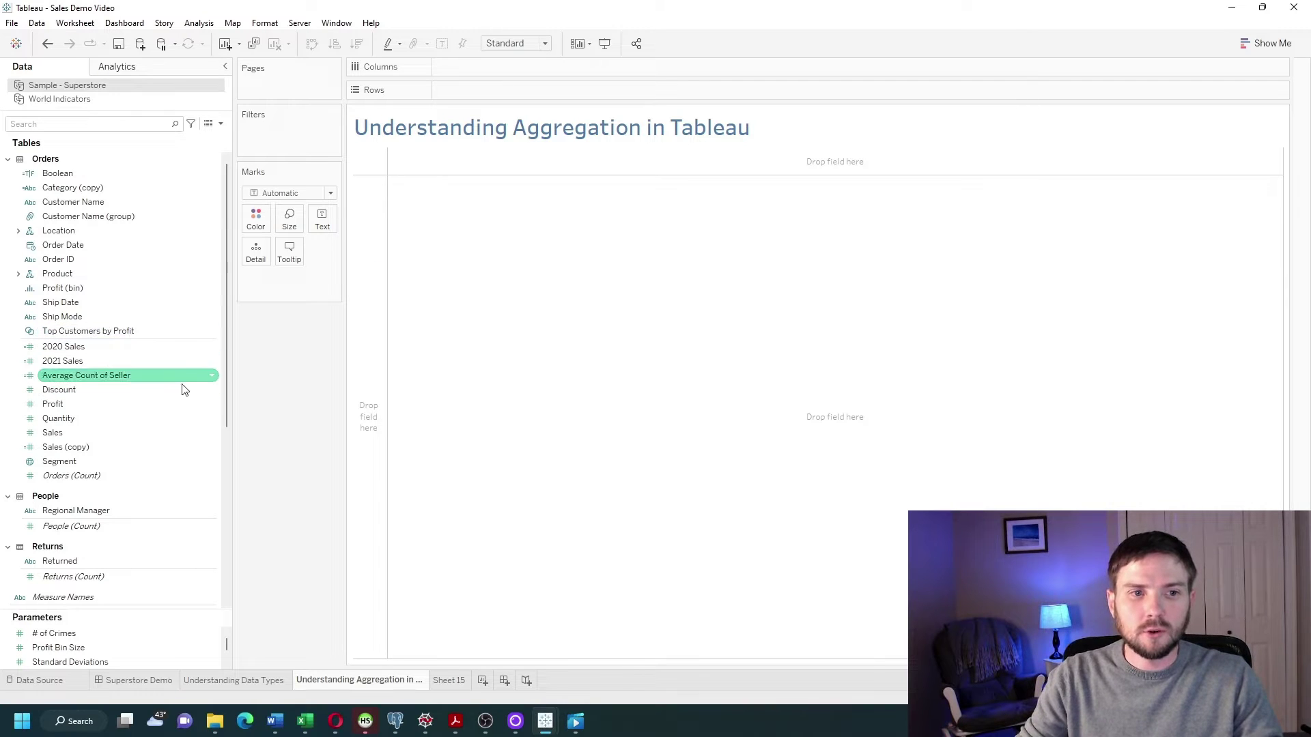
Drop the Sales field on the Text mark so the view shows the total 2,297,201
click(76, 435)
click(77, 418)
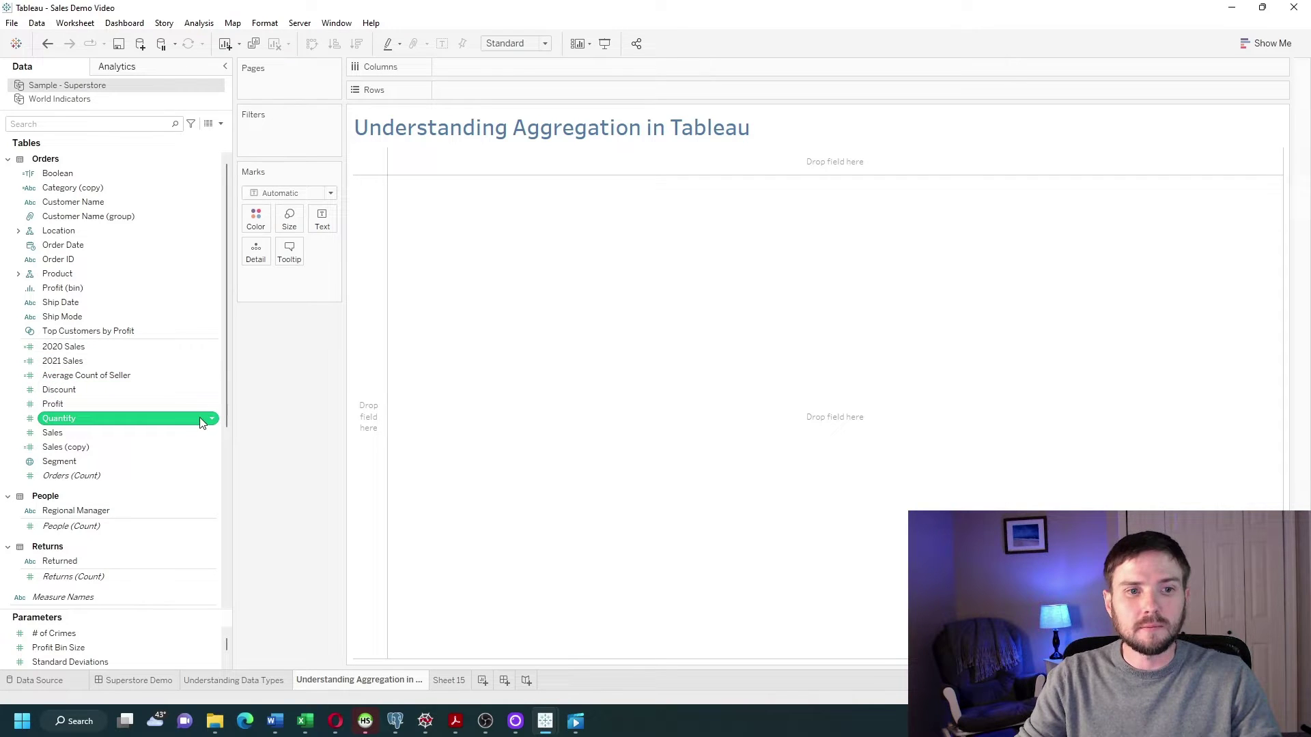
drag(76, 428, 329, 225)
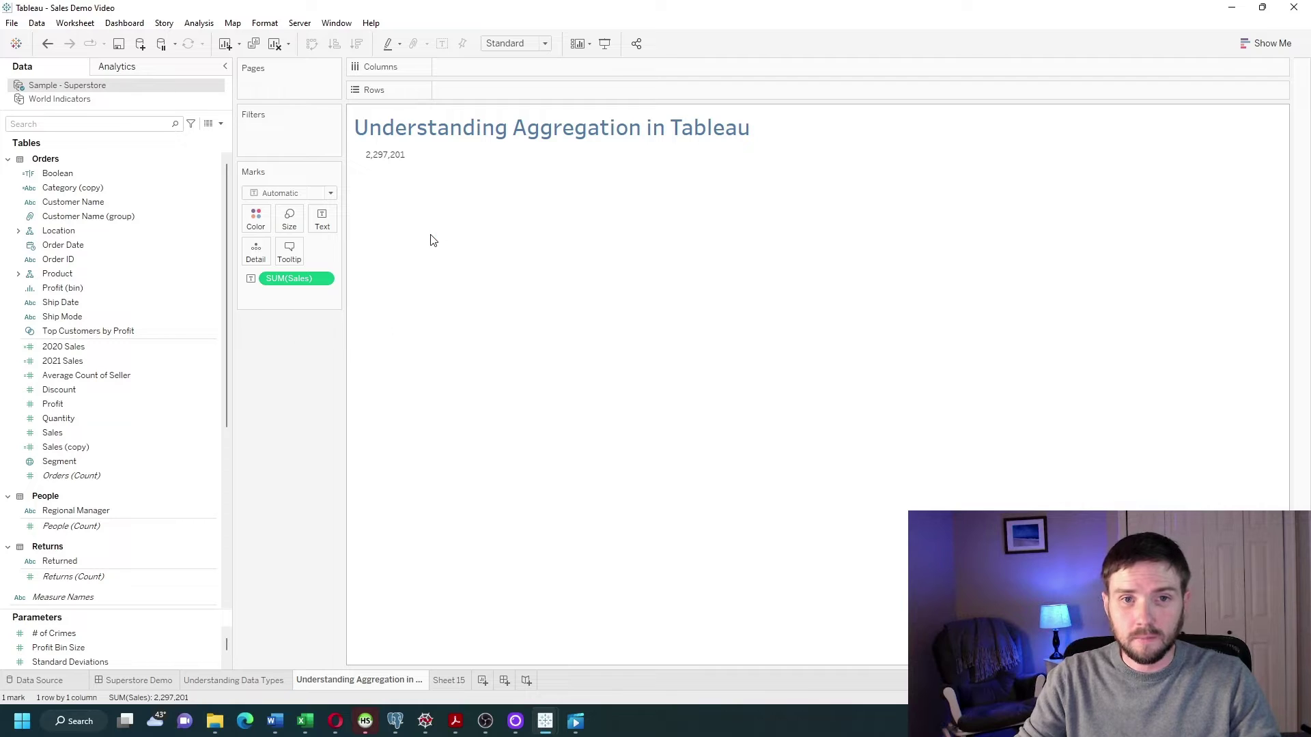
Switch the SUM(Sales) pill's aggregation from Sum to Average, giving 229.9
click(326, 279)
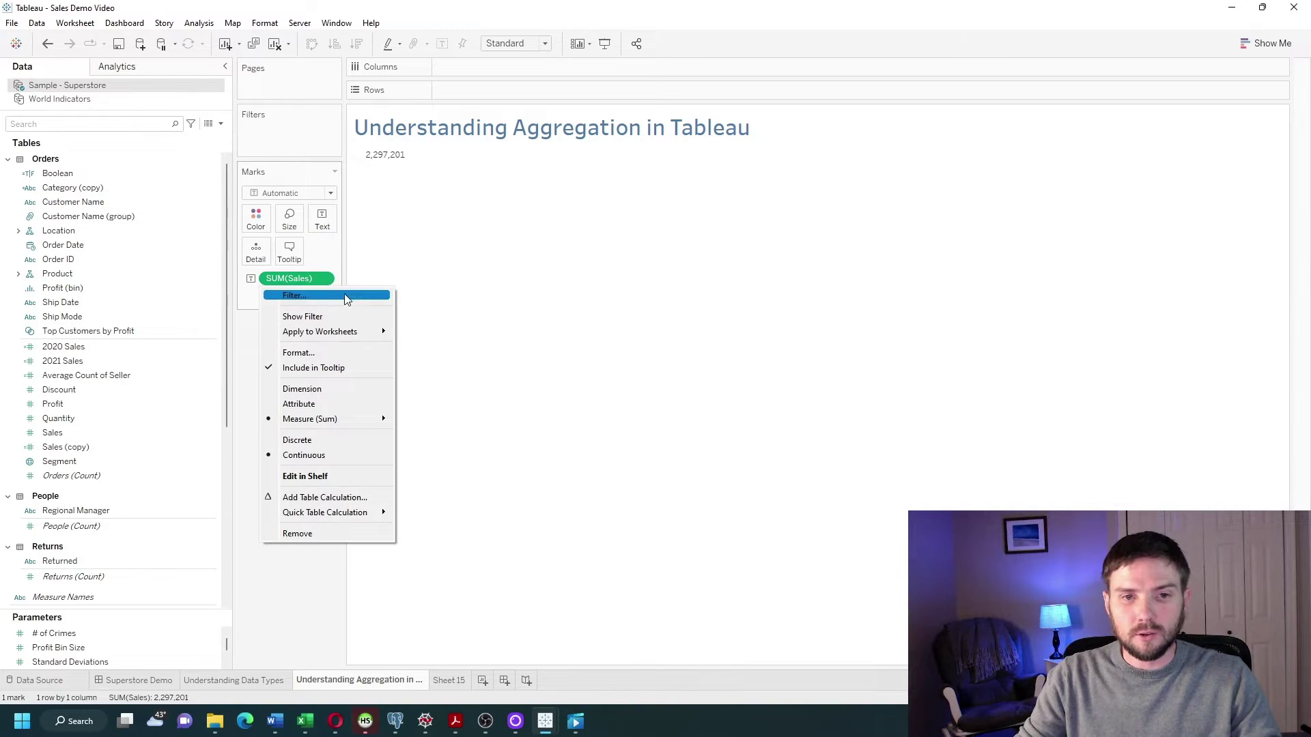
mouse_move(362, 420)
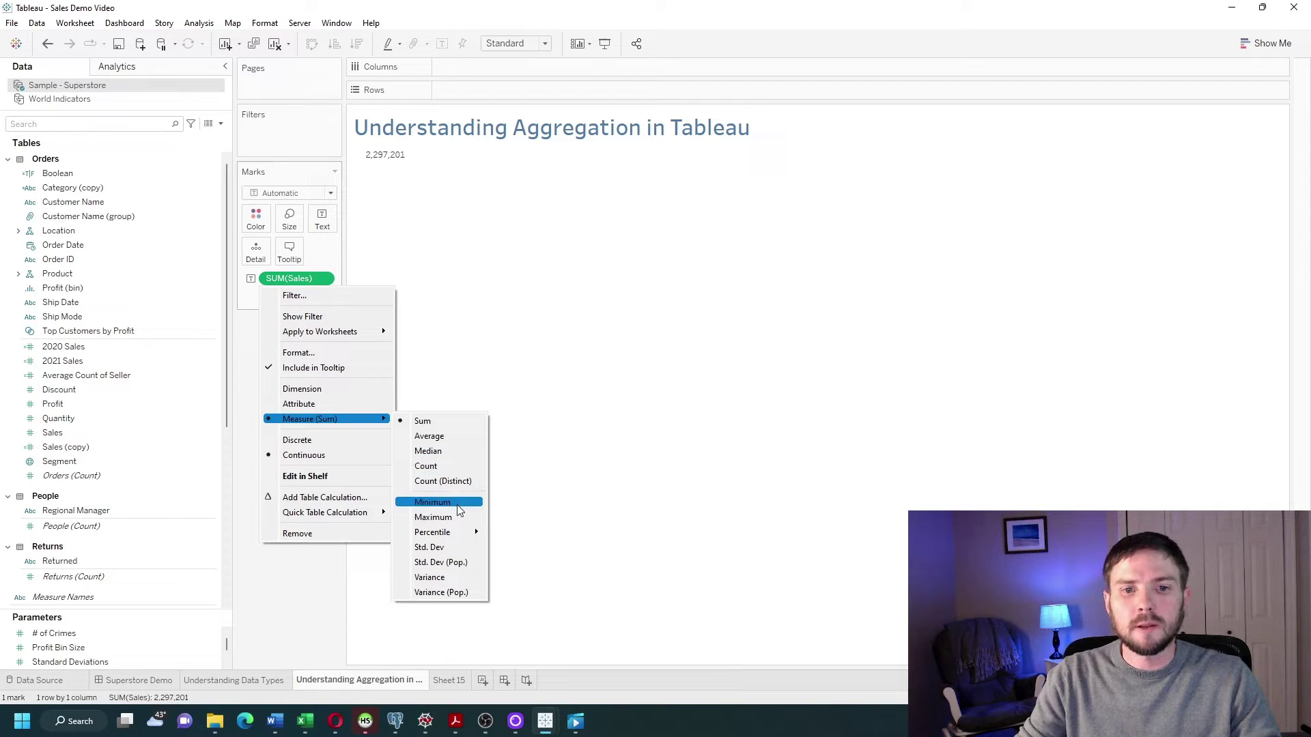
click(454, 354)
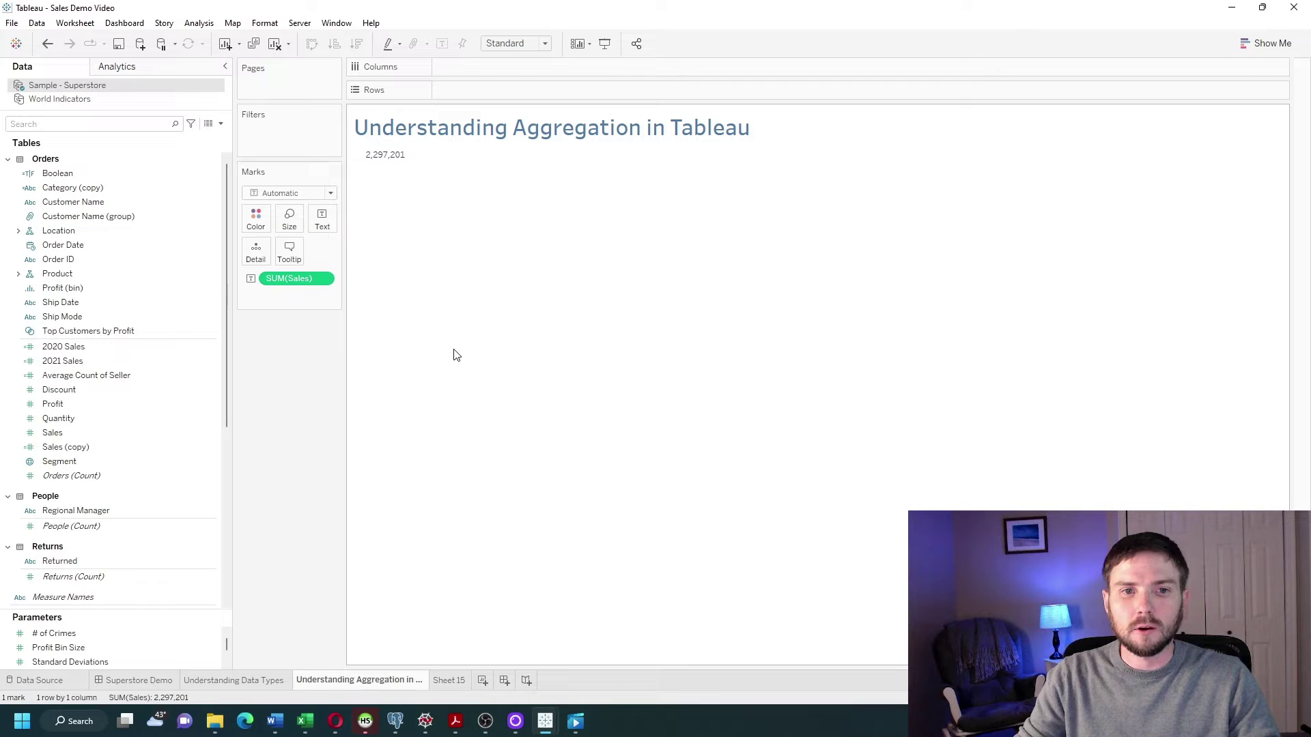
right_click(323, 279)
mouse_move(348, 419)
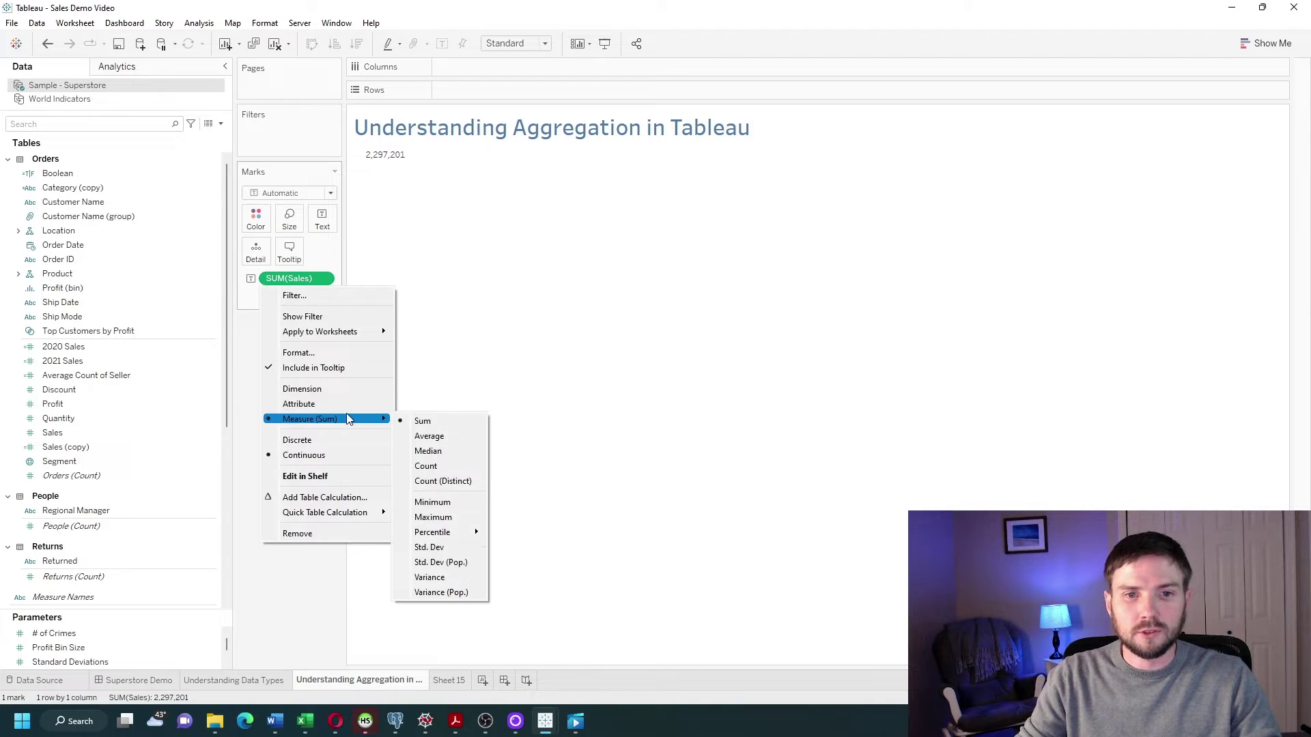
click(430, 436)
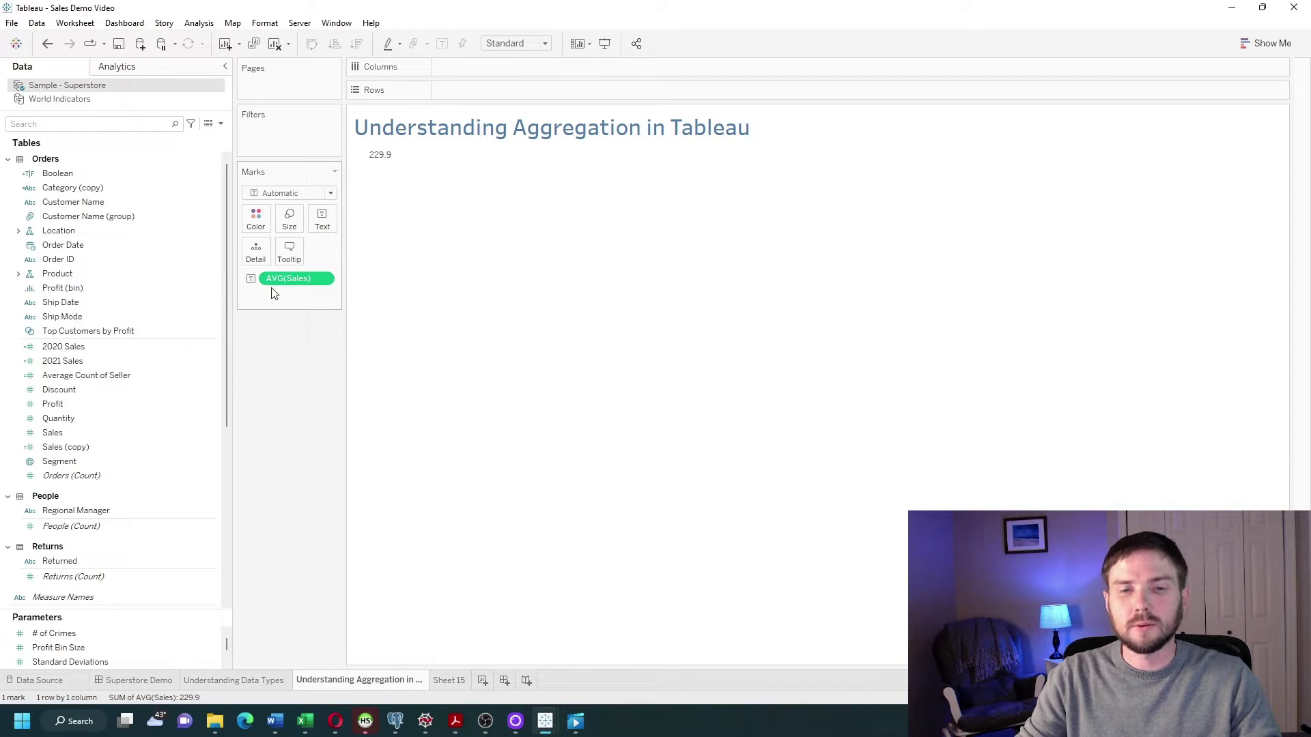
mouse_move(384, 165)
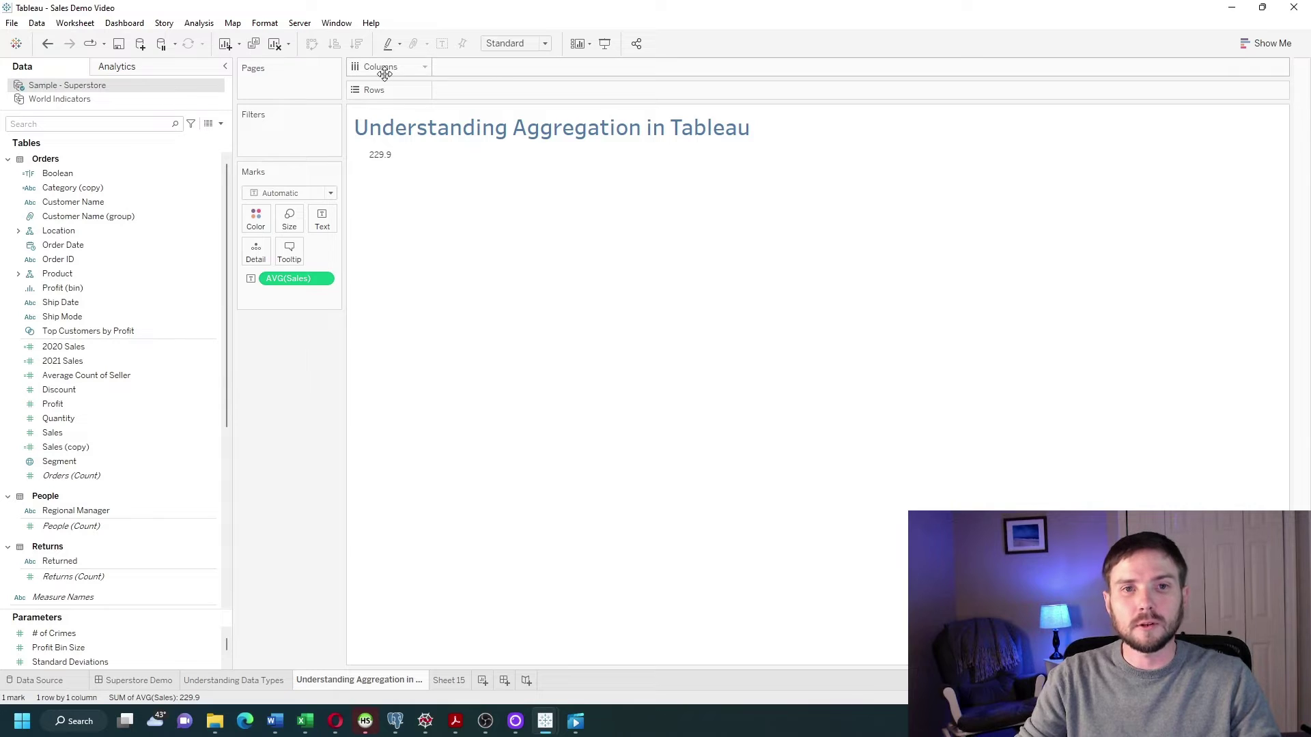
Search the Data pane for 'reg' and put Region on Rows
click(103, 123)
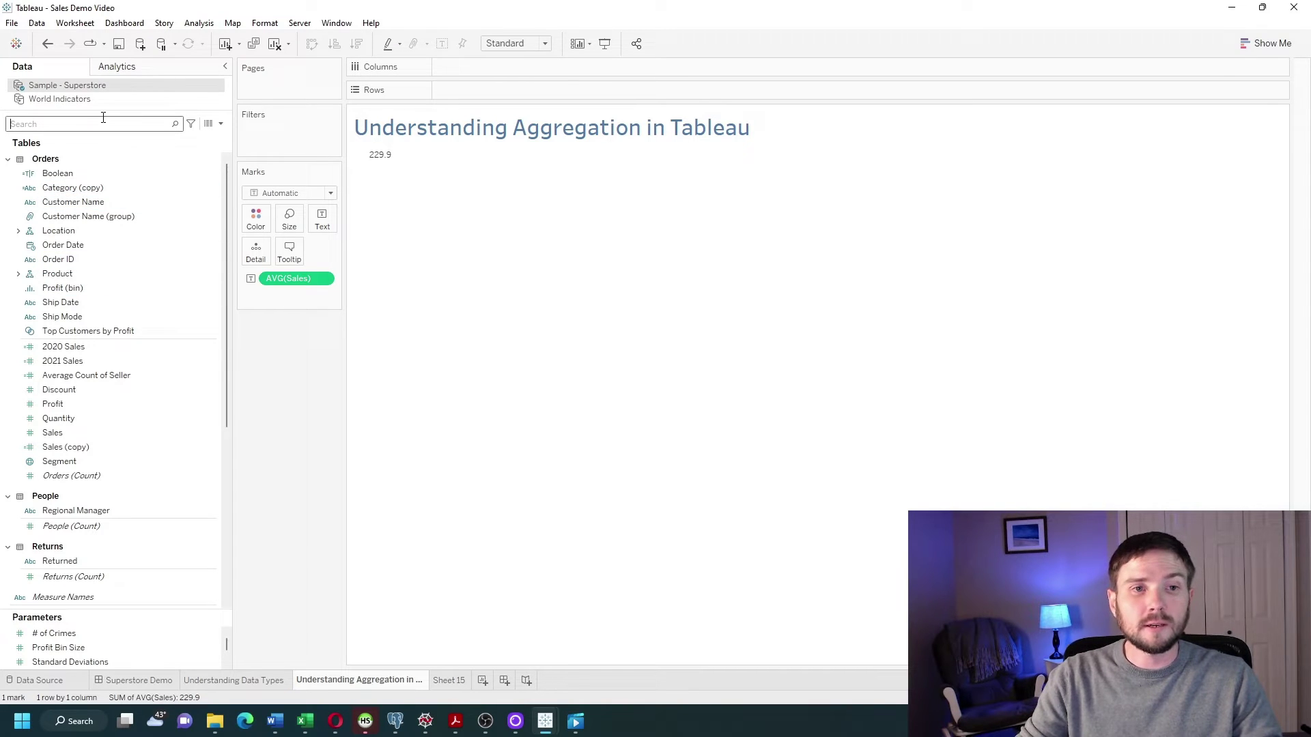
text(reg)
click(106, 203)
drag(95, 201, 478, 91)
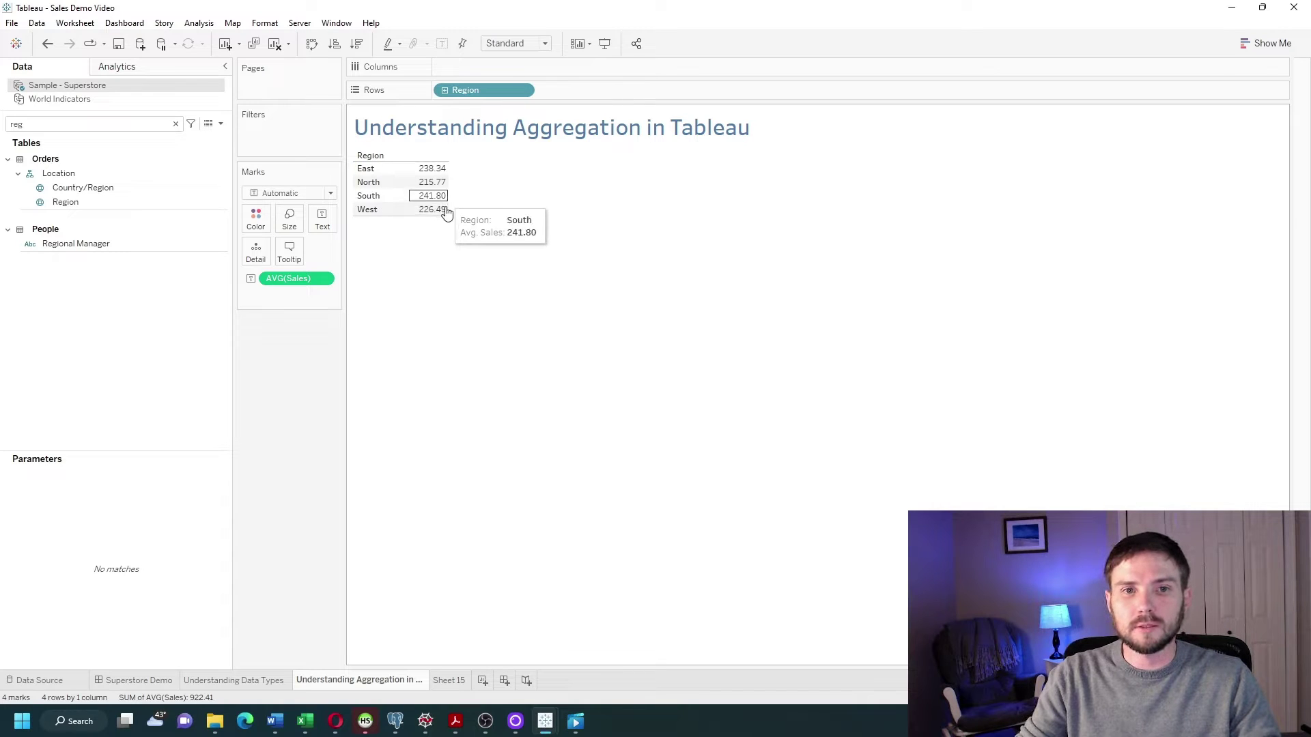
Move the AVG(Sales) pill from Marks to Columns to draw bars per Region
mouse_move(445, 222)
mouse_move(444, 176)
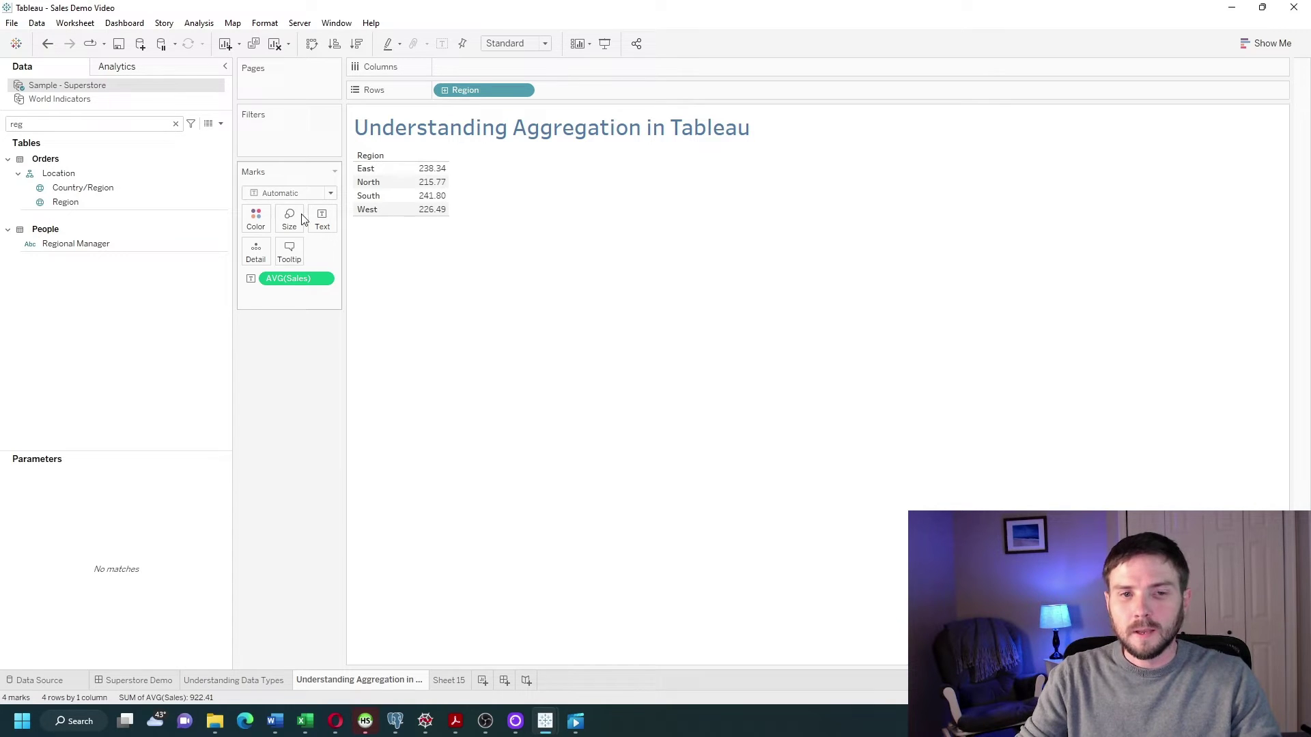
drag(285, 278, 471, 68)
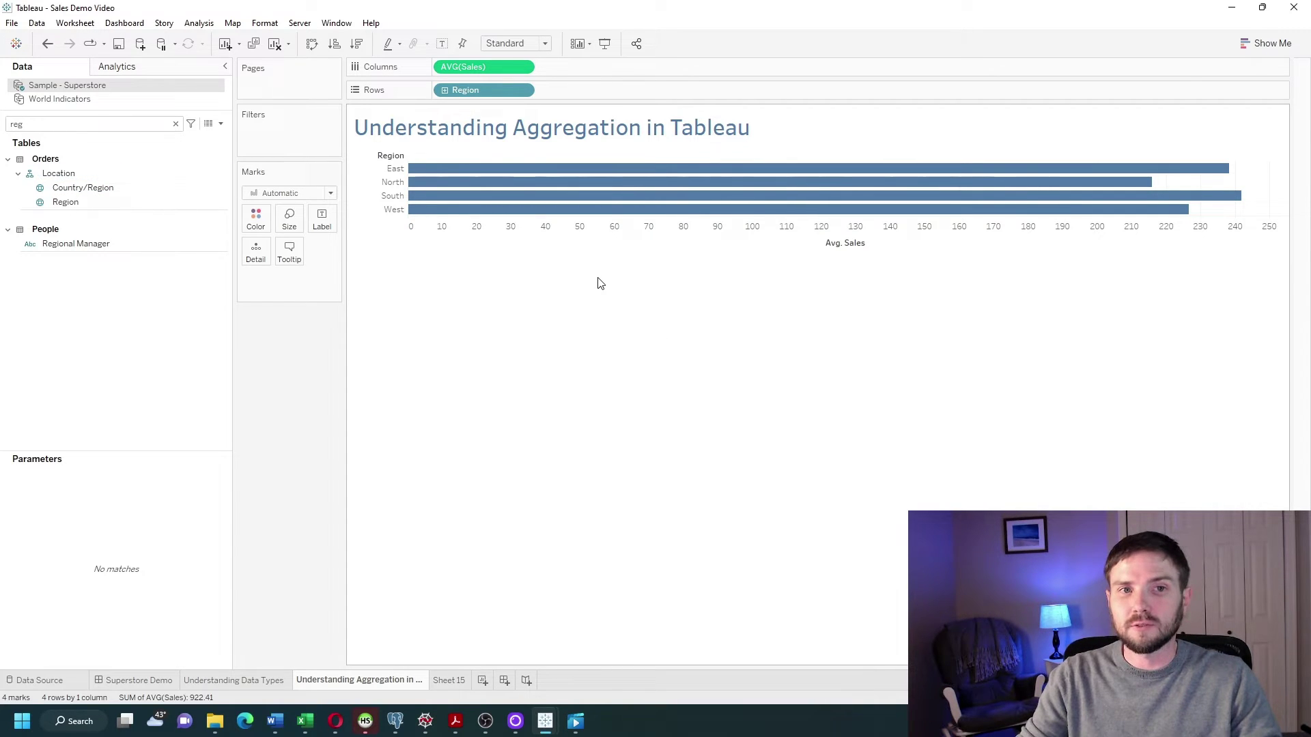
Create a calculated field 'Sum of Sales' with the formula sum([Sales])
click(221, 124)
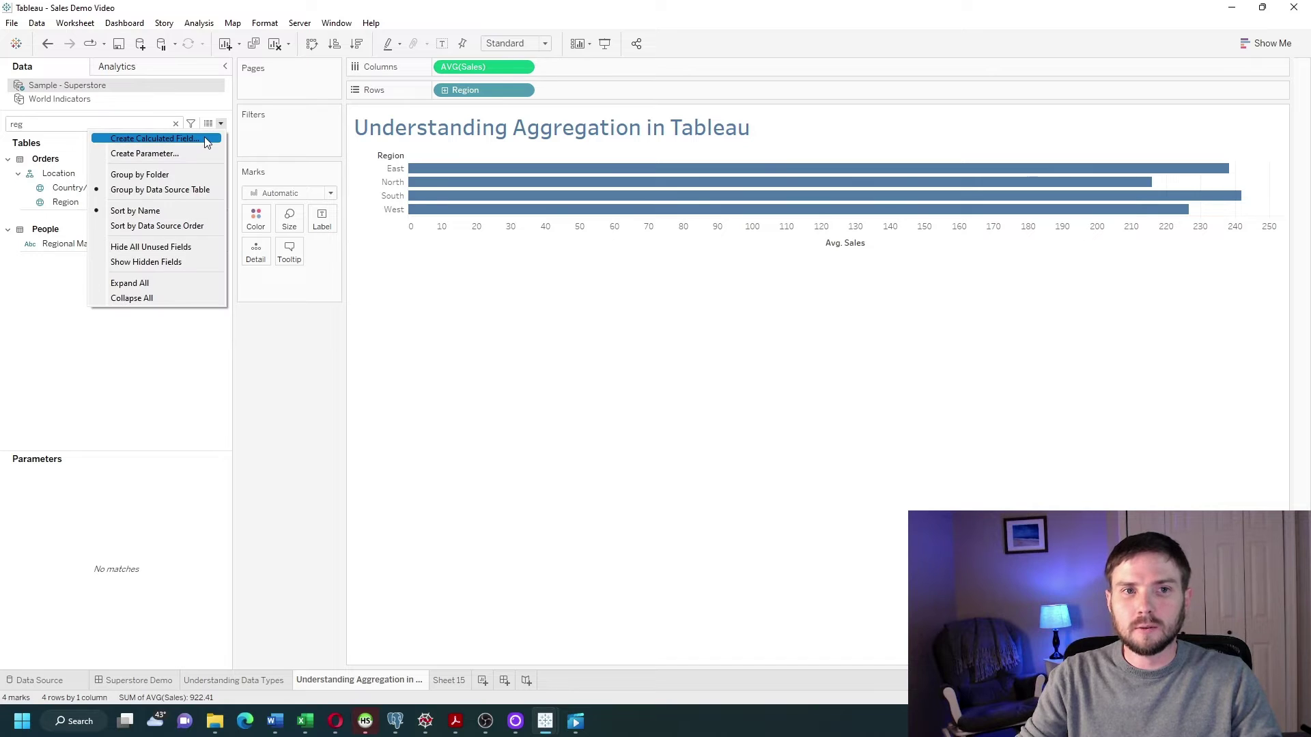
click(154, 139)
text(S)
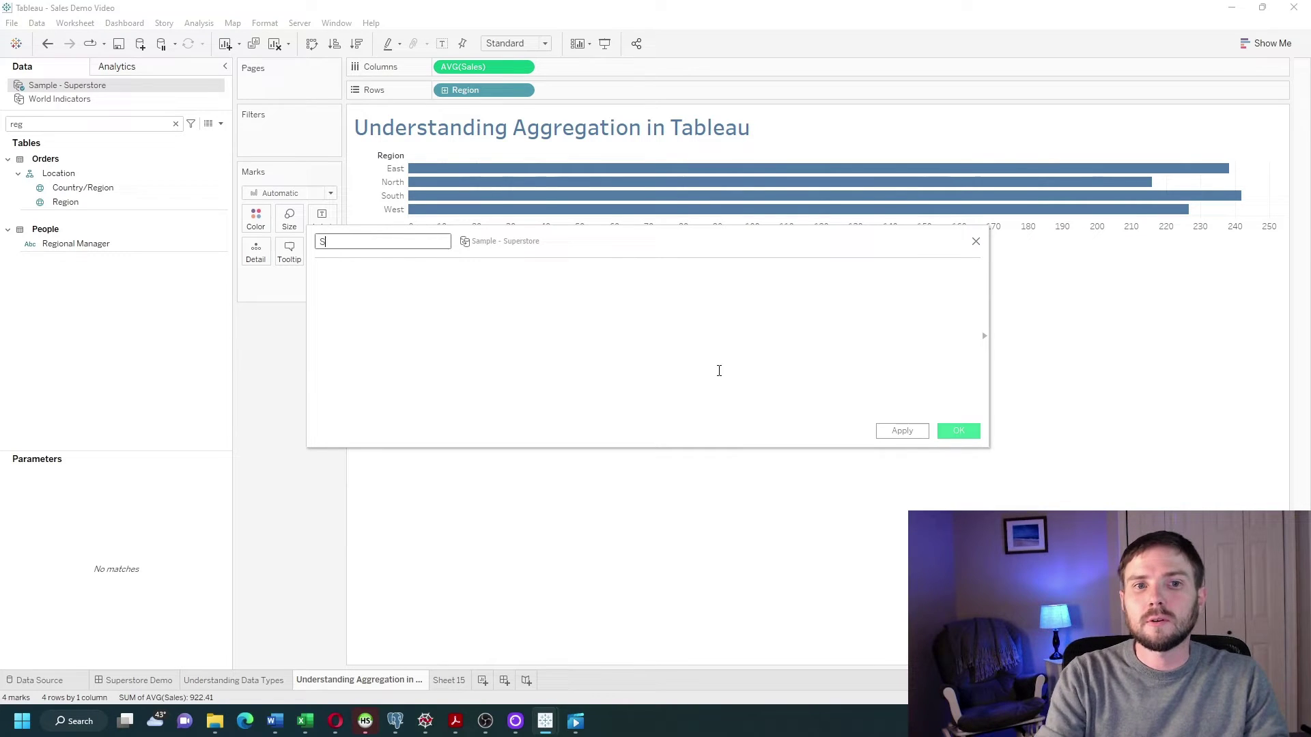
text(um of Sales)
key(Tab)
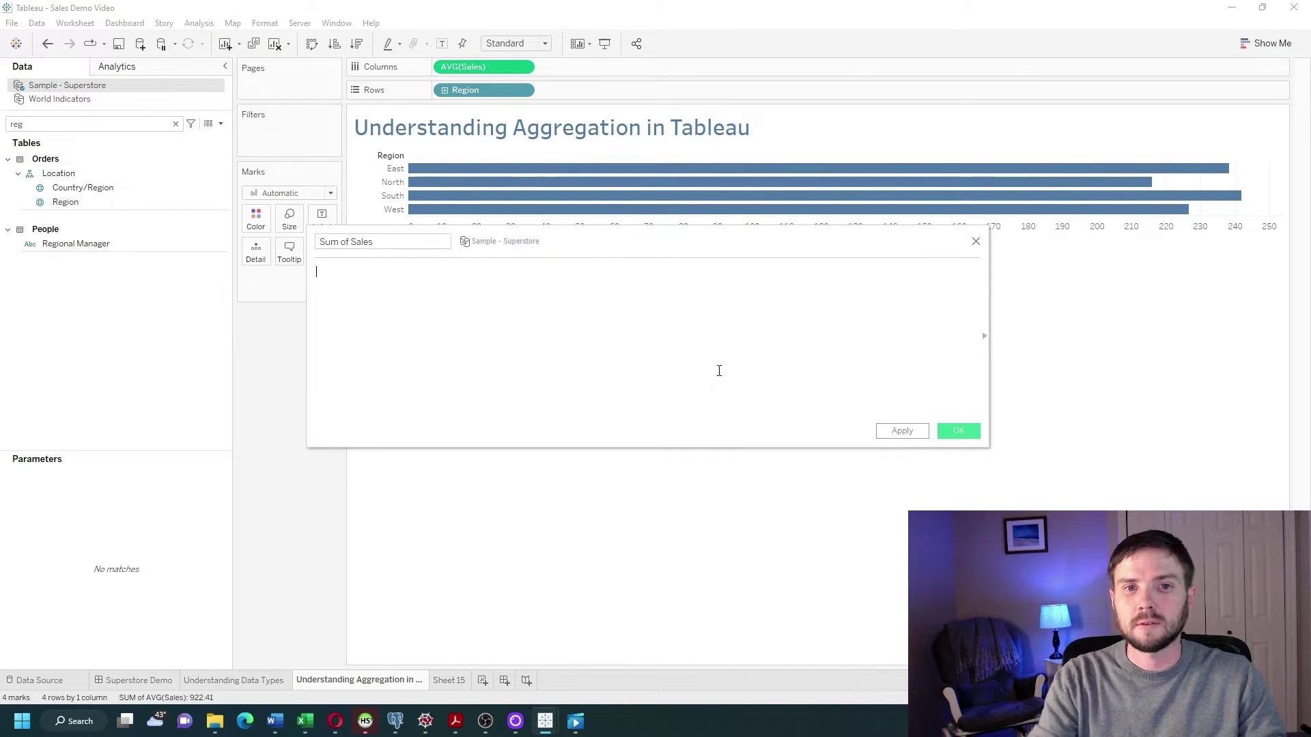
text(sum([Sales])
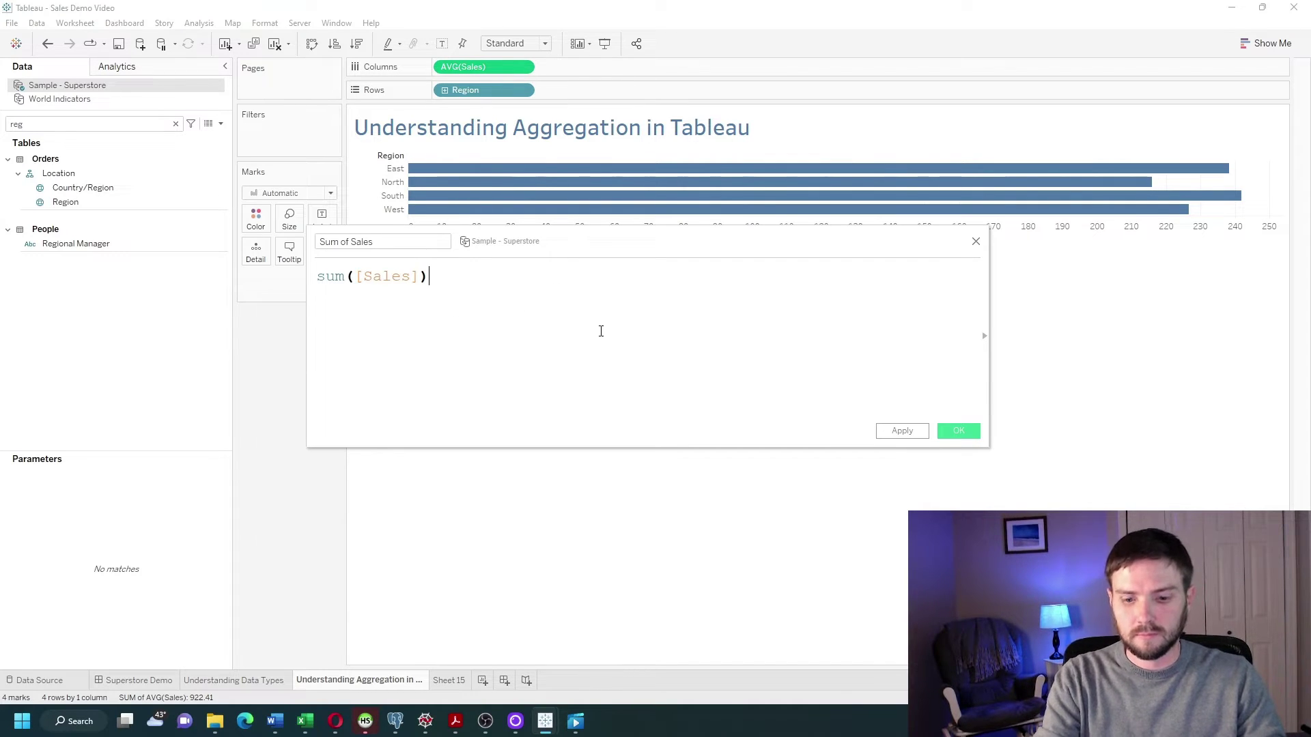
click(905, 431)
Find Sum of Sales in the Data pane and plot it on Columns as the bar lengths
drag(312, 448, 651, 510)
click(69, 124)
key(BackSpace)
key(BackSpace)
key(BackSpace)
text(sub)
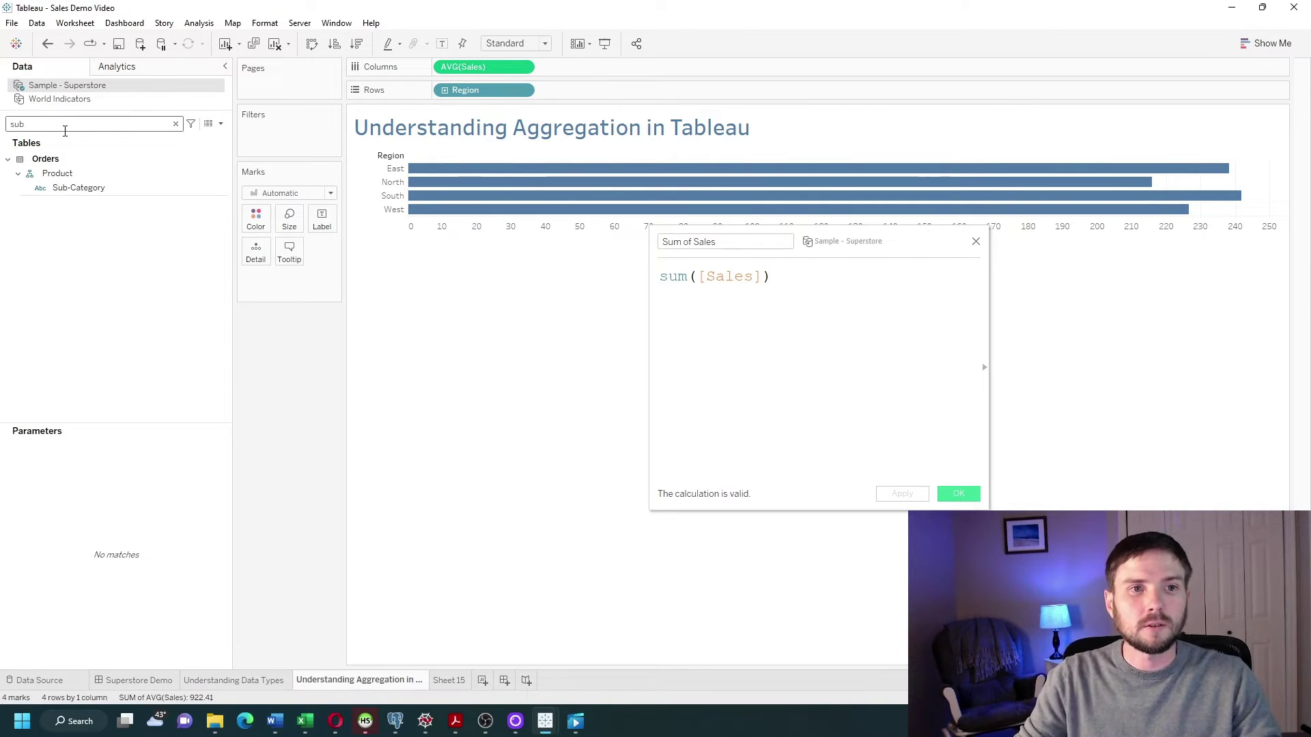
key(BackSpace)
text(m)
click(76, 171)
drag(75, 174, 465, 75)
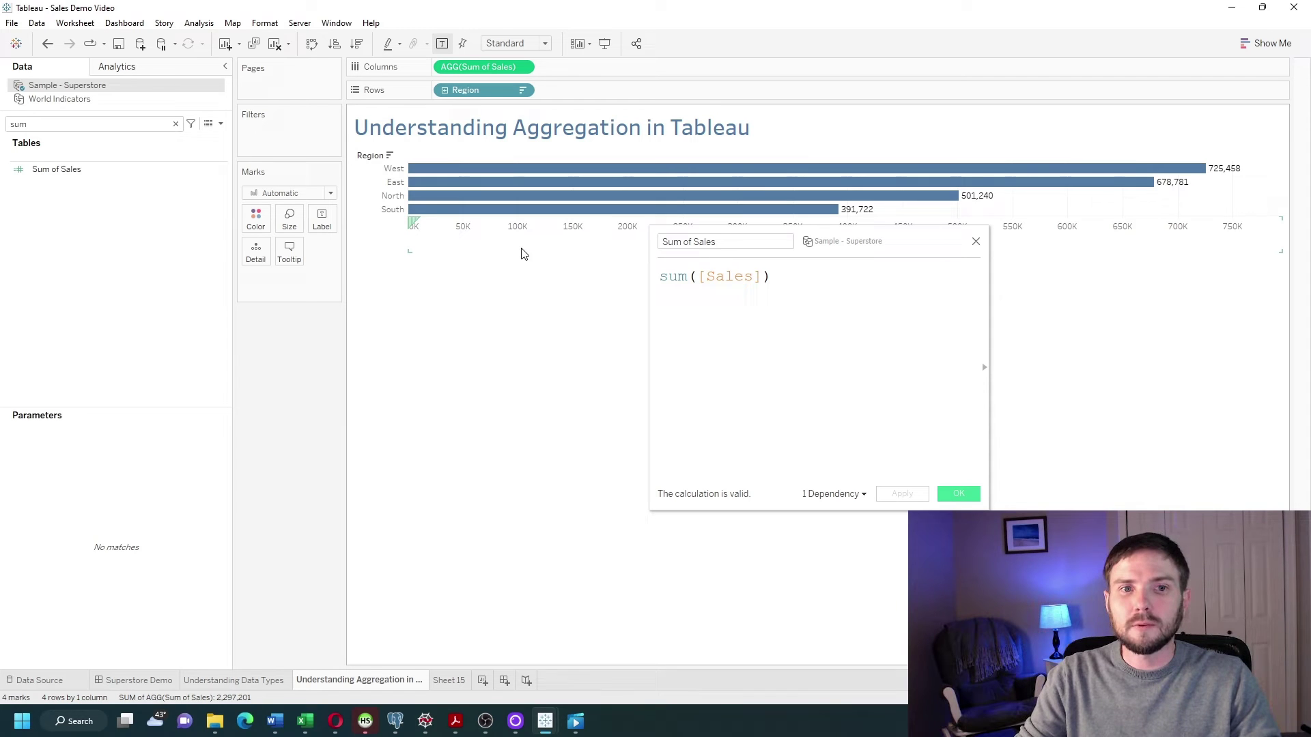
mouse_move(1229, 178)
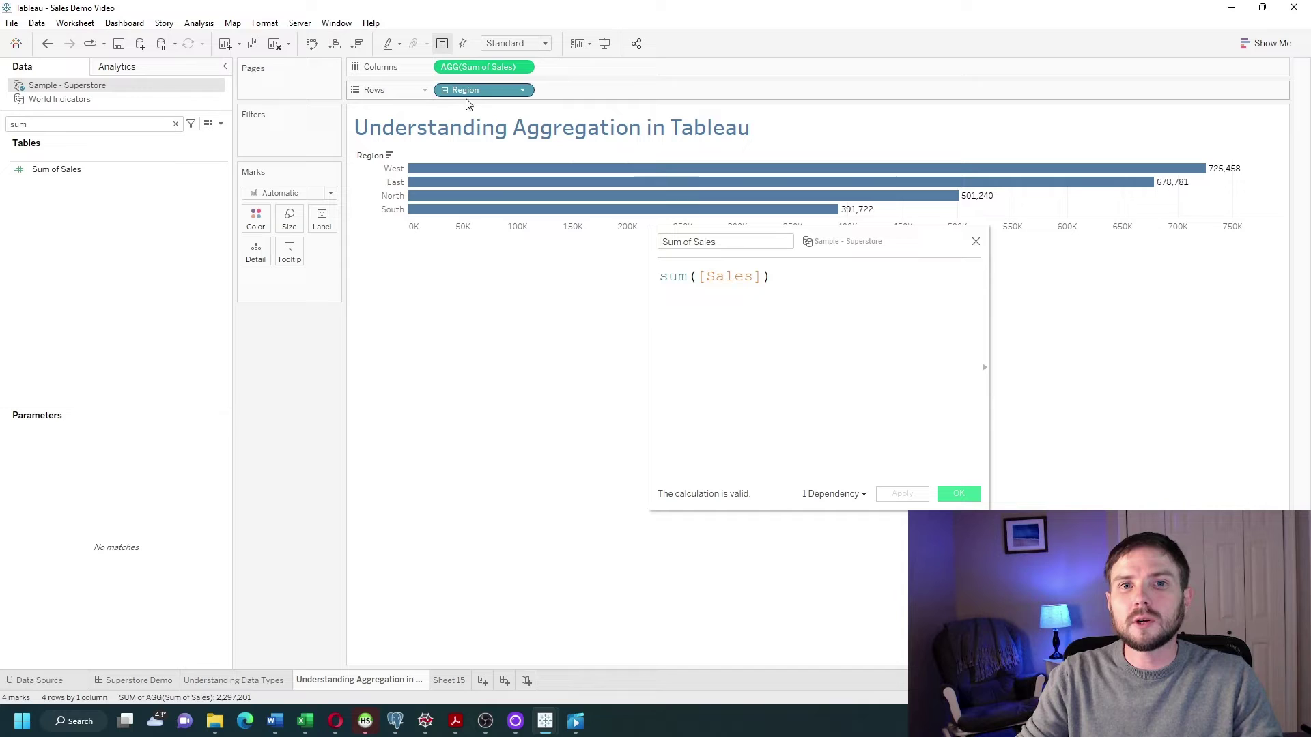
Change the Sum of Sales formula to avg([Sales]), apply it, and close the editor
click(522, 67)
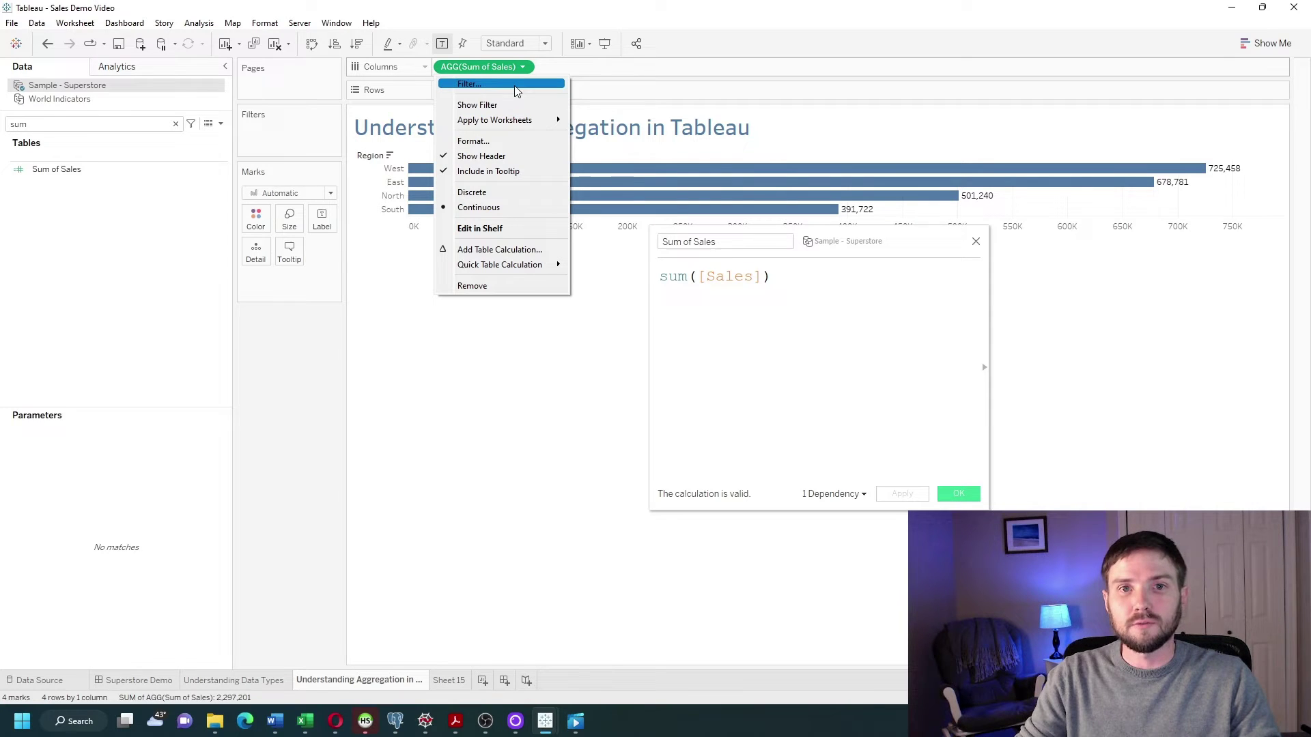
key(Escape)
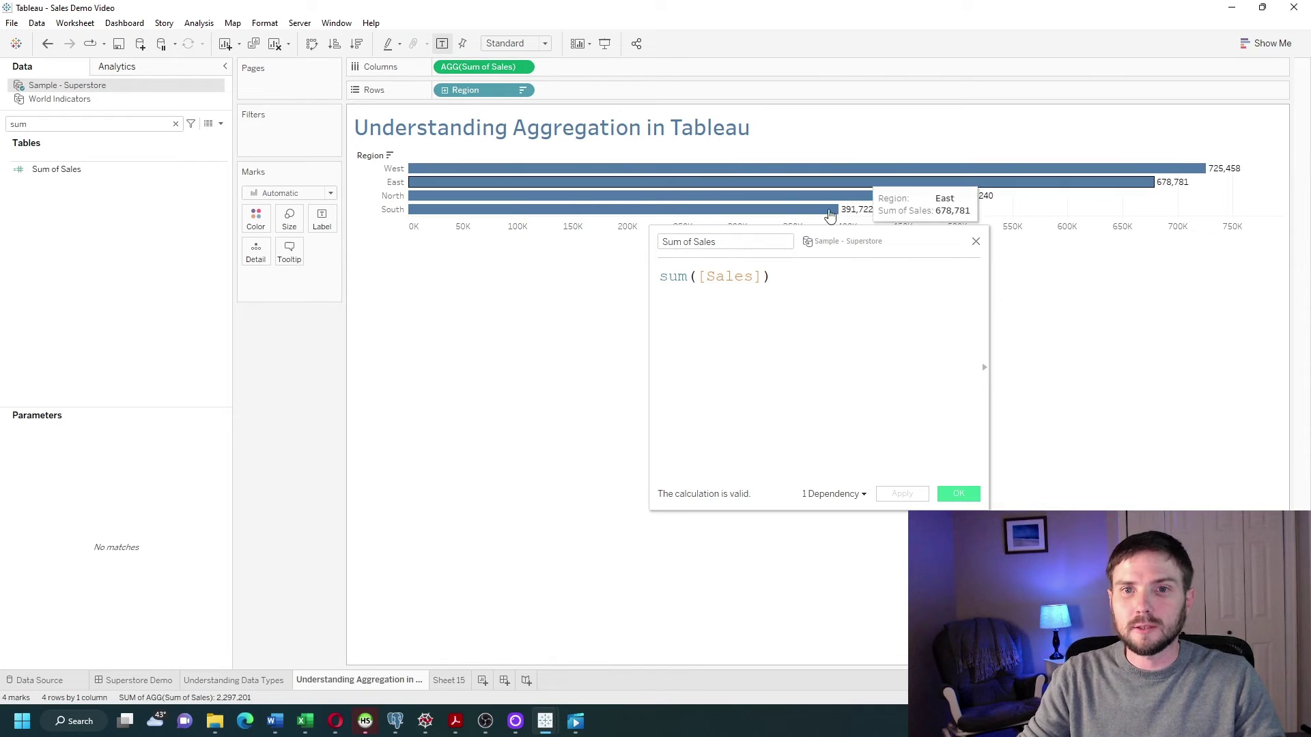
double_click(677, 283)
text(avg)
click(902, 493)
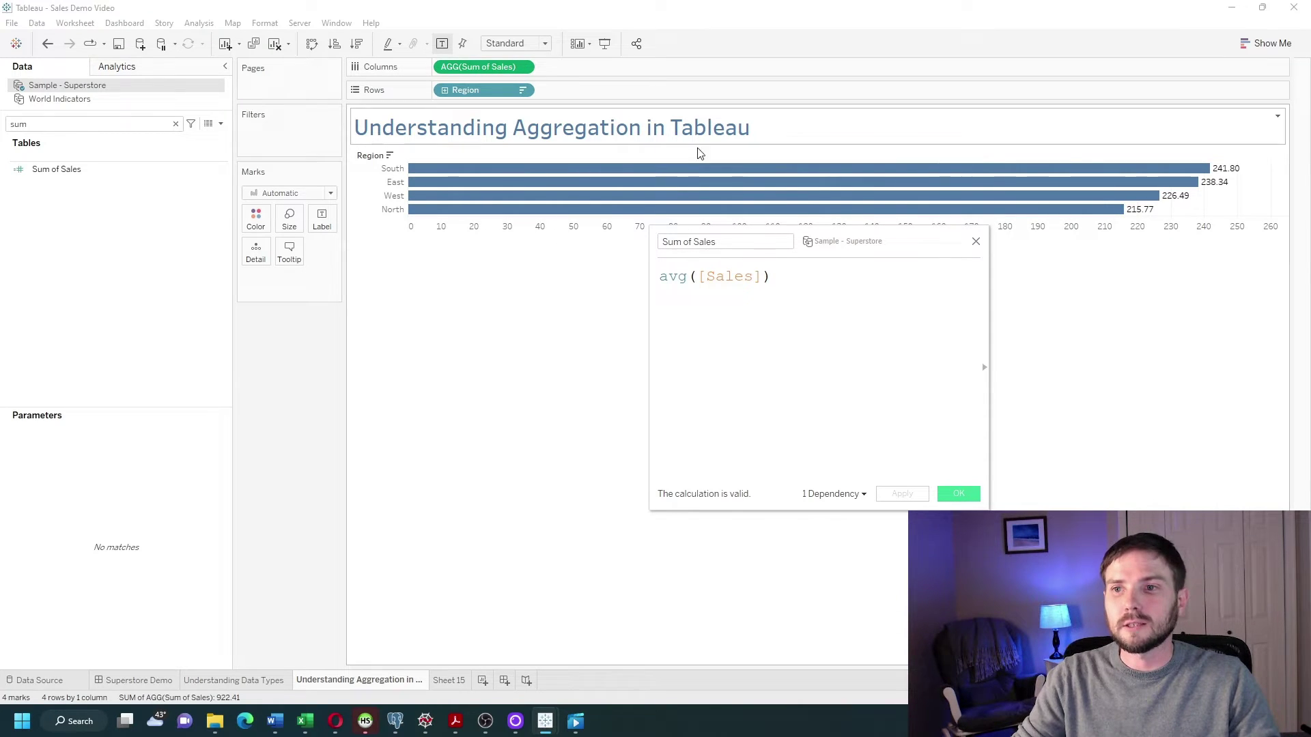
mouse_move(1197, 169)
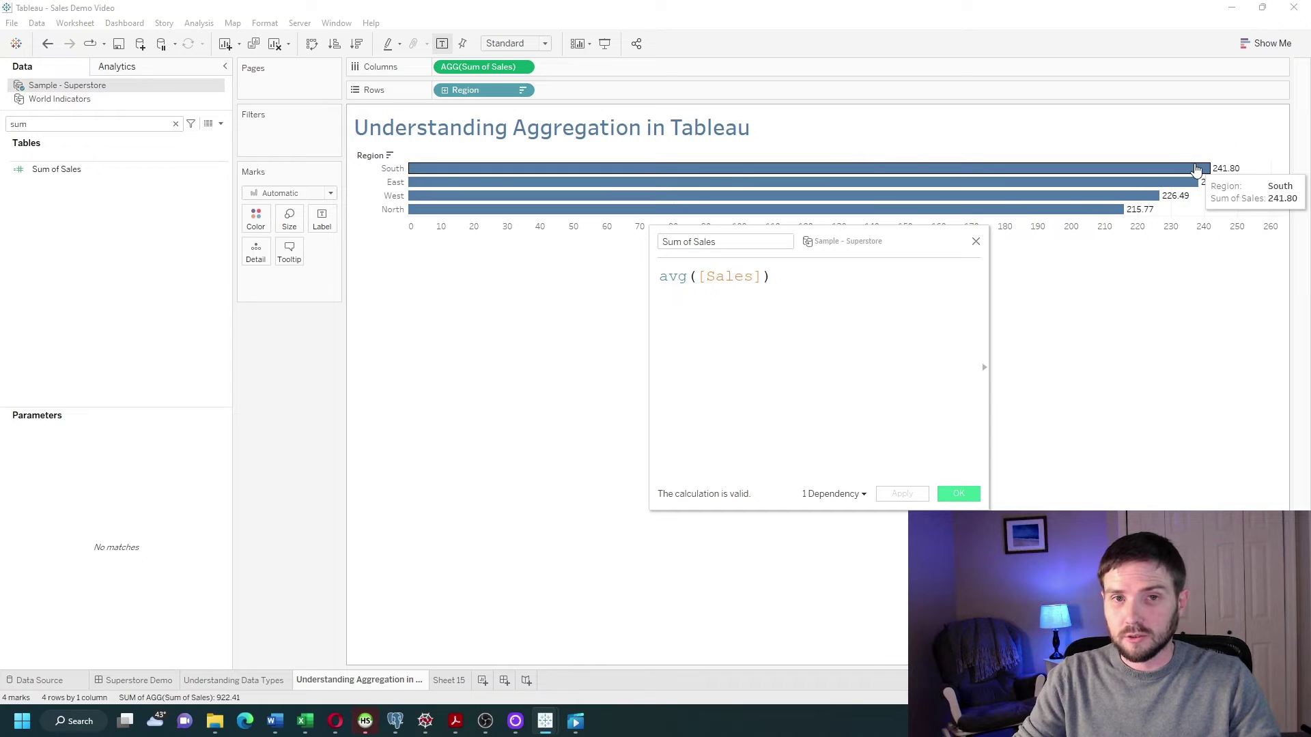
mouse_move(1137, 218)
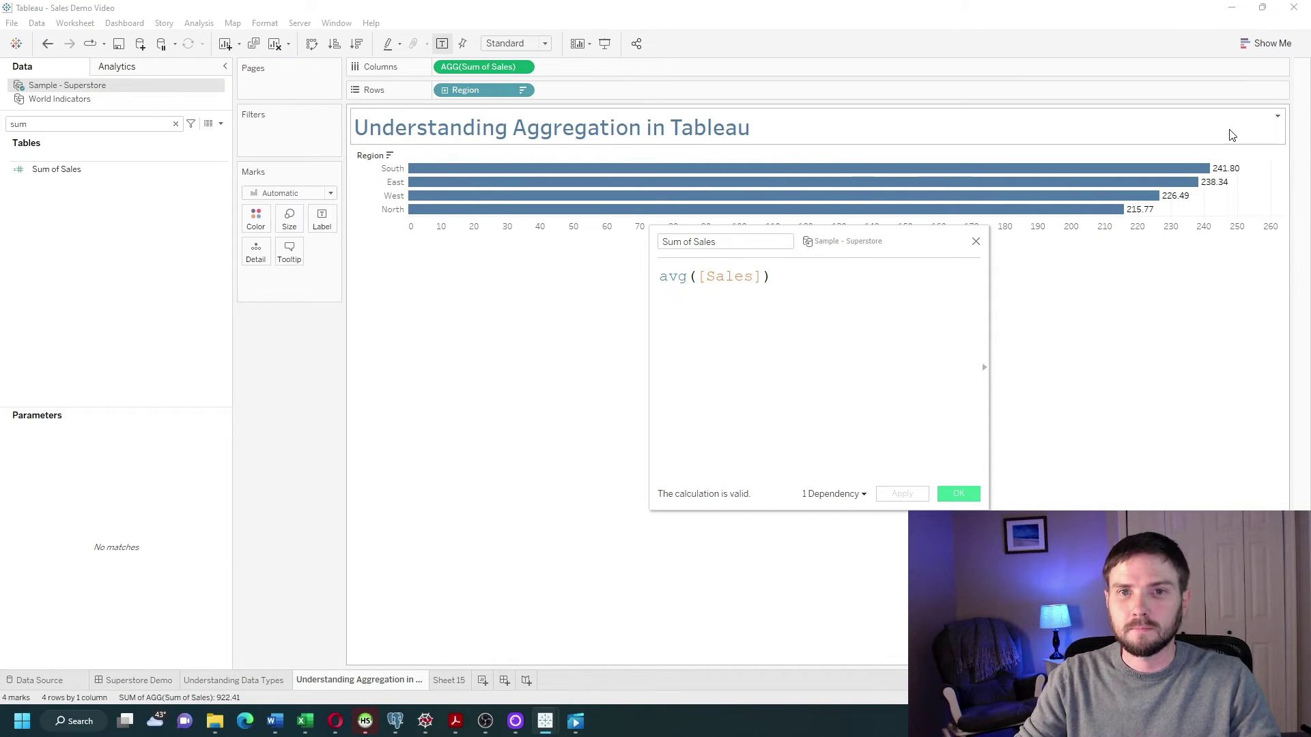
key(Escape)
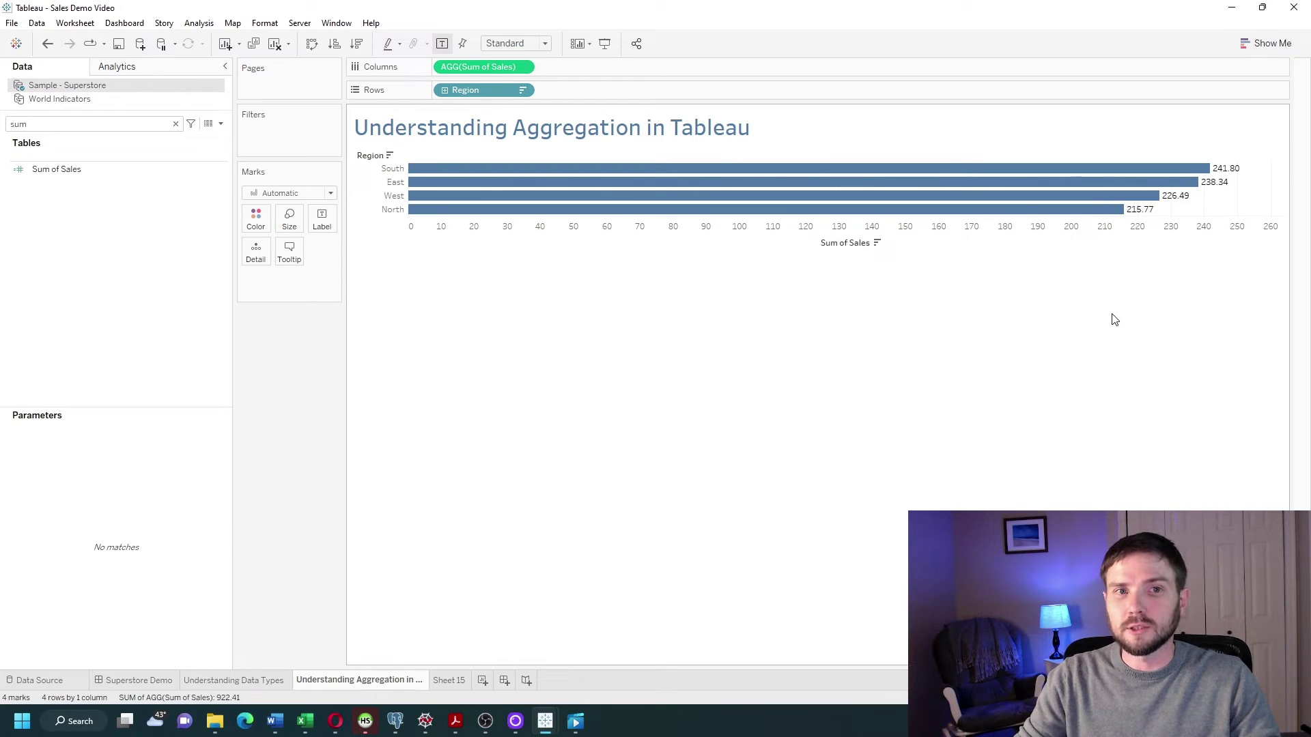
Create a calculated field 'Profit Ratio' with the formula [Profit]/[Sales]
click(221, 122)
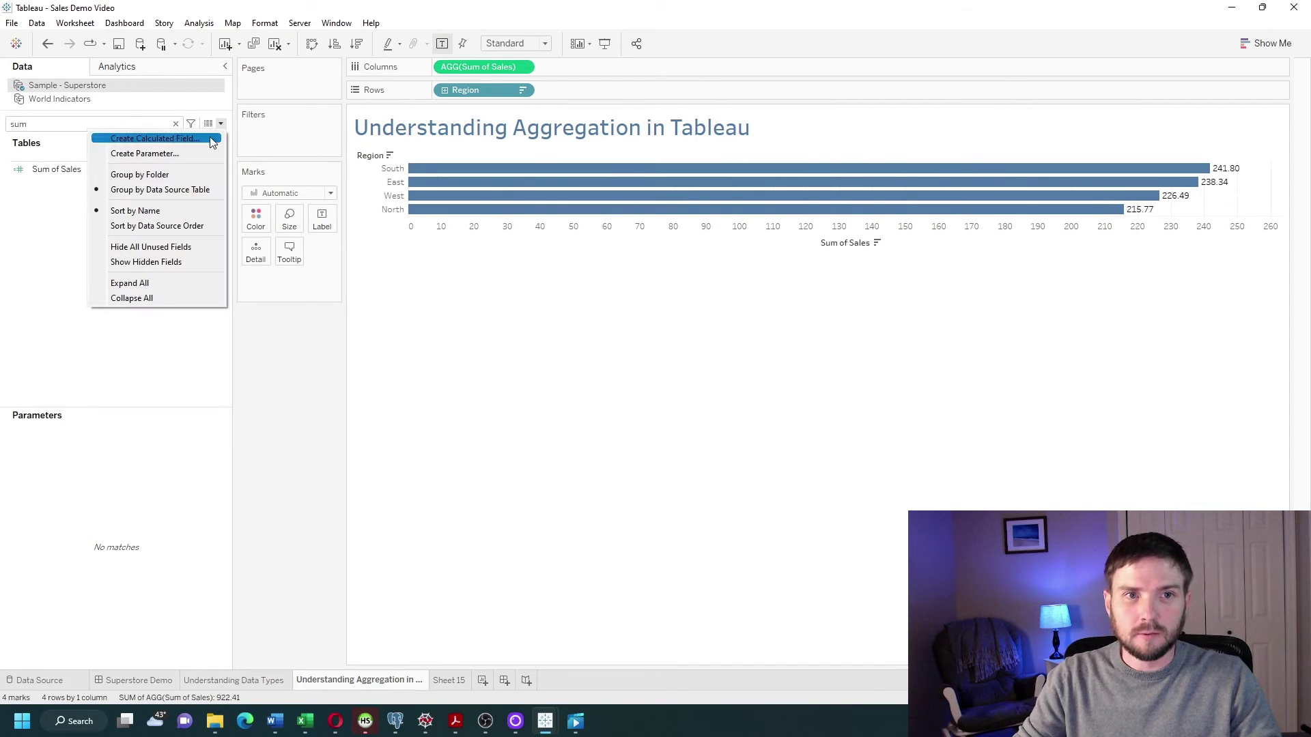
click(154, 139)
text(Profit Ratio)
key(Tab)
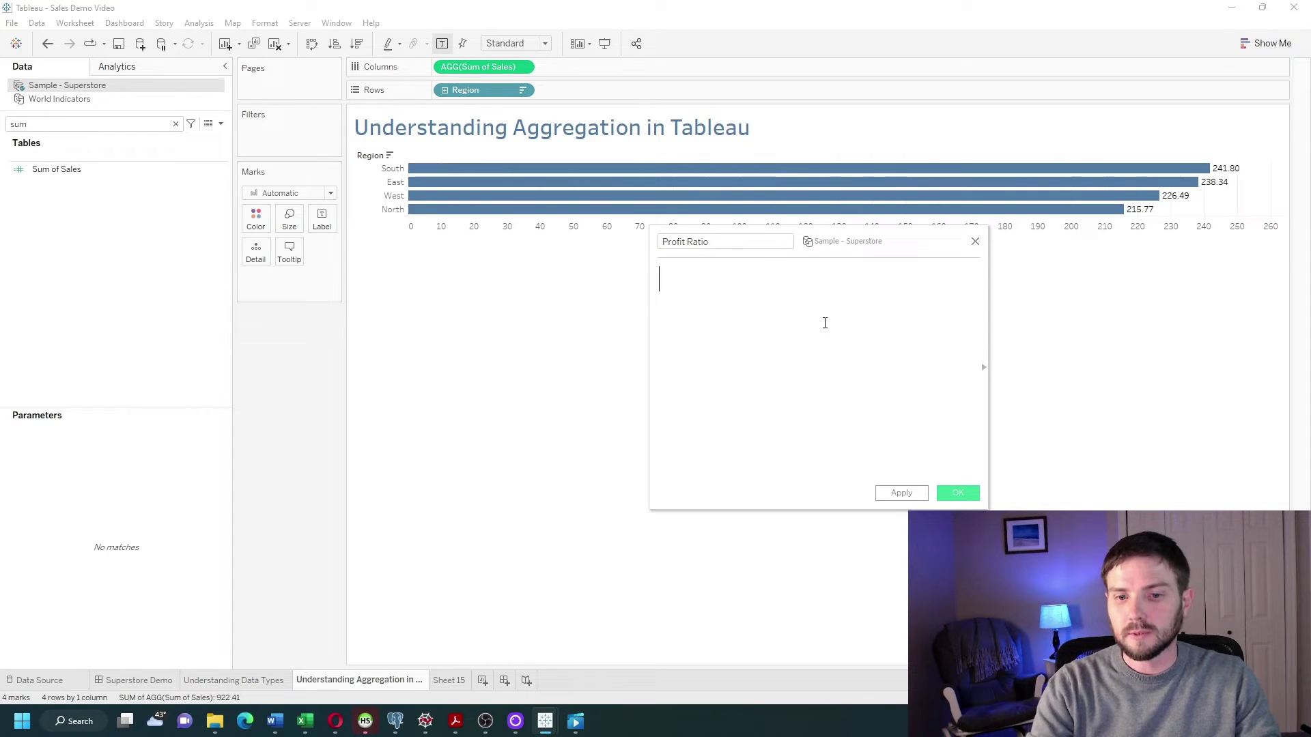
text(profit)
key(Return)
text(/[Sales)
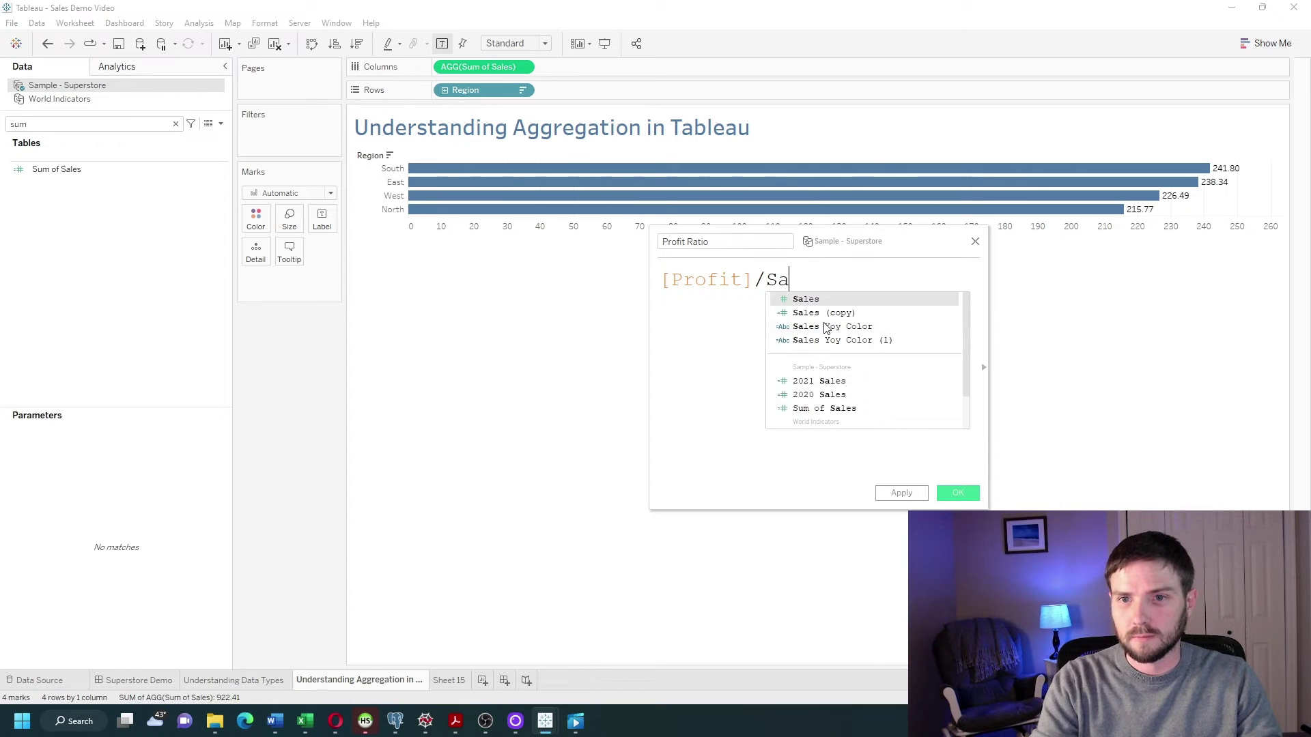
key(Return)
click(759, 244)
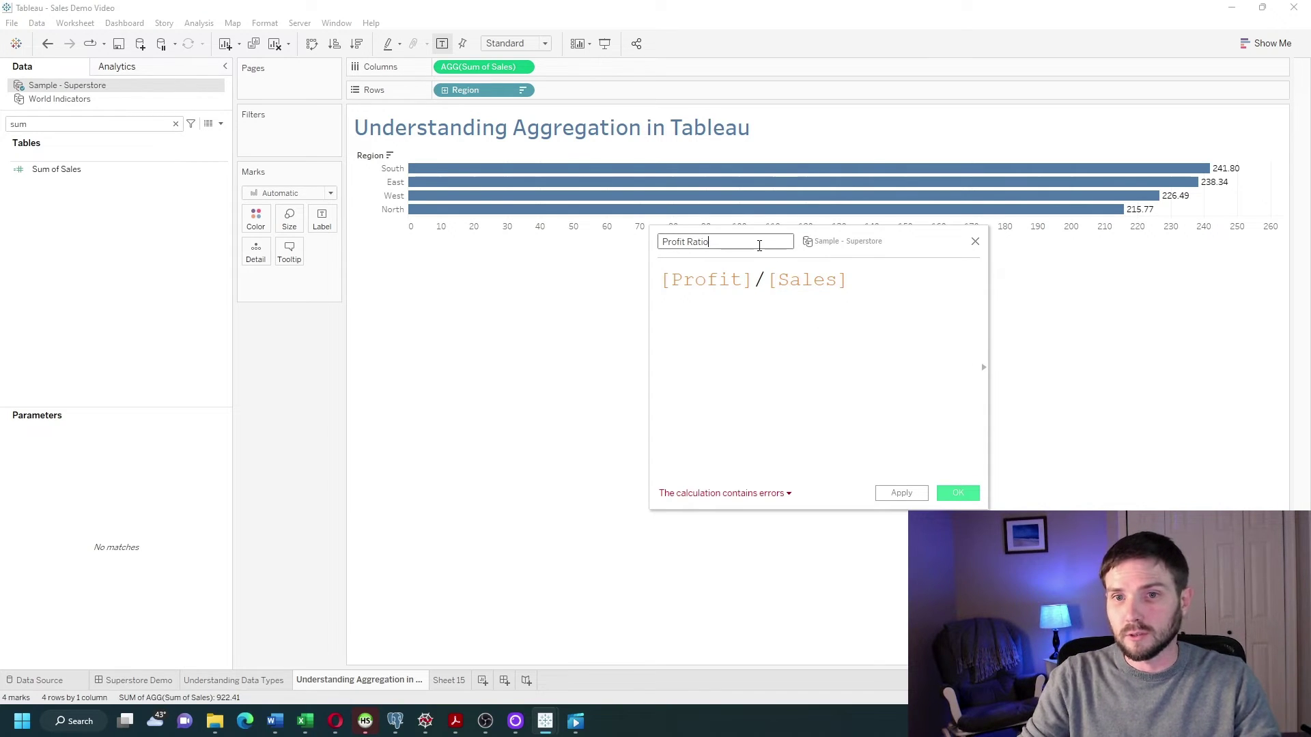
click(758, 436)
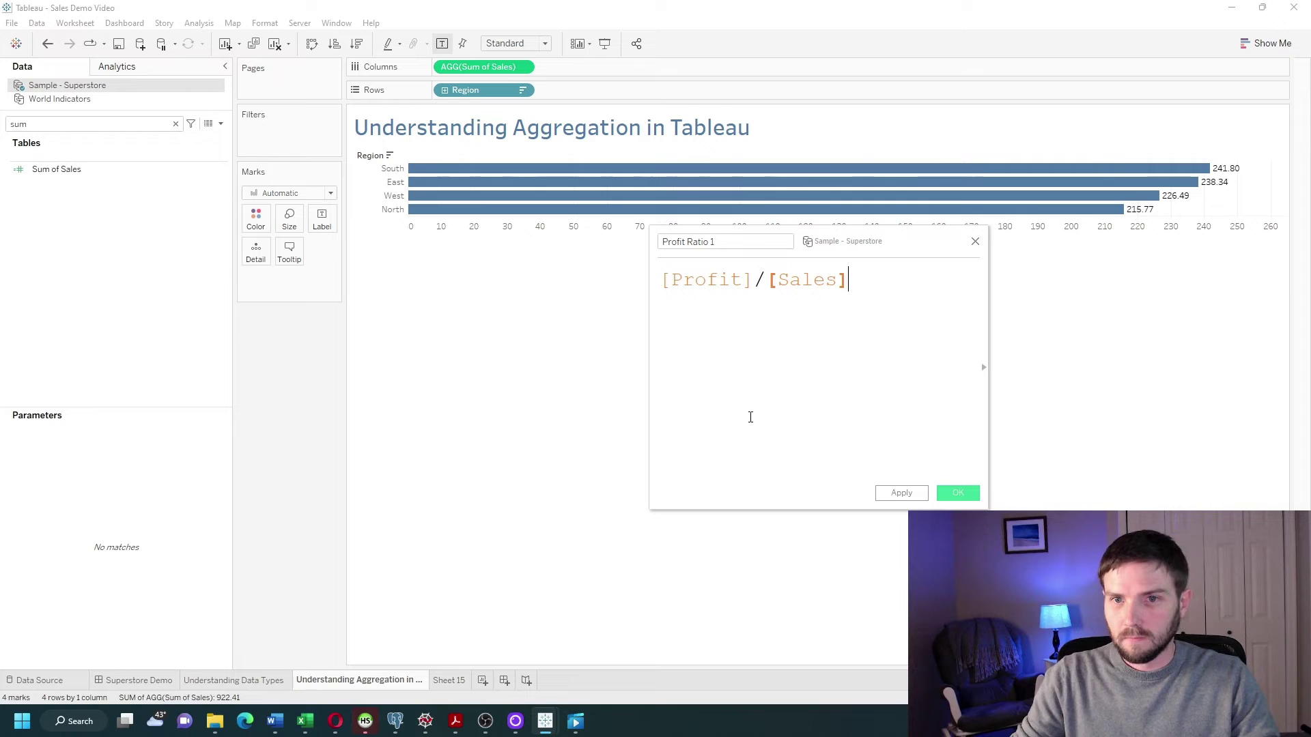
click(917, 497)
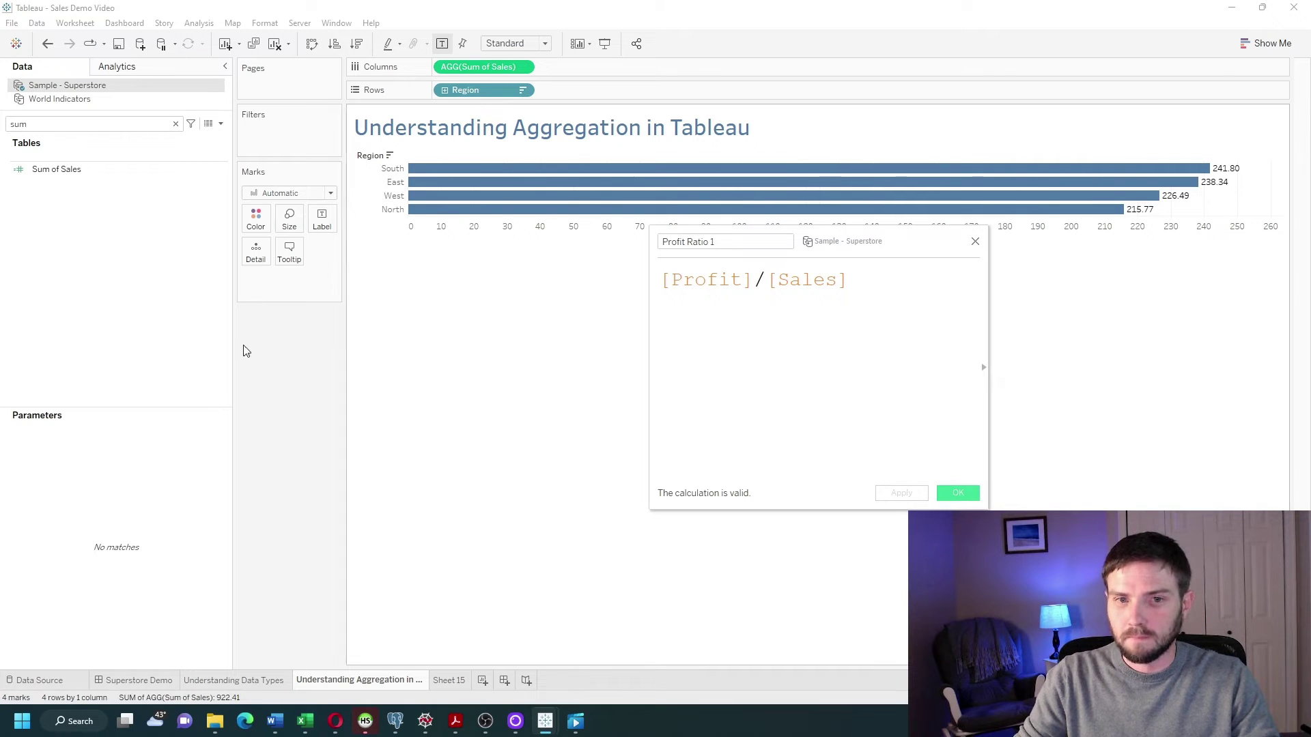
Add Profit Ratio 1 to Columns as a second bar pane beside Sum of Sales
double_click(91, 130)
text(prof)
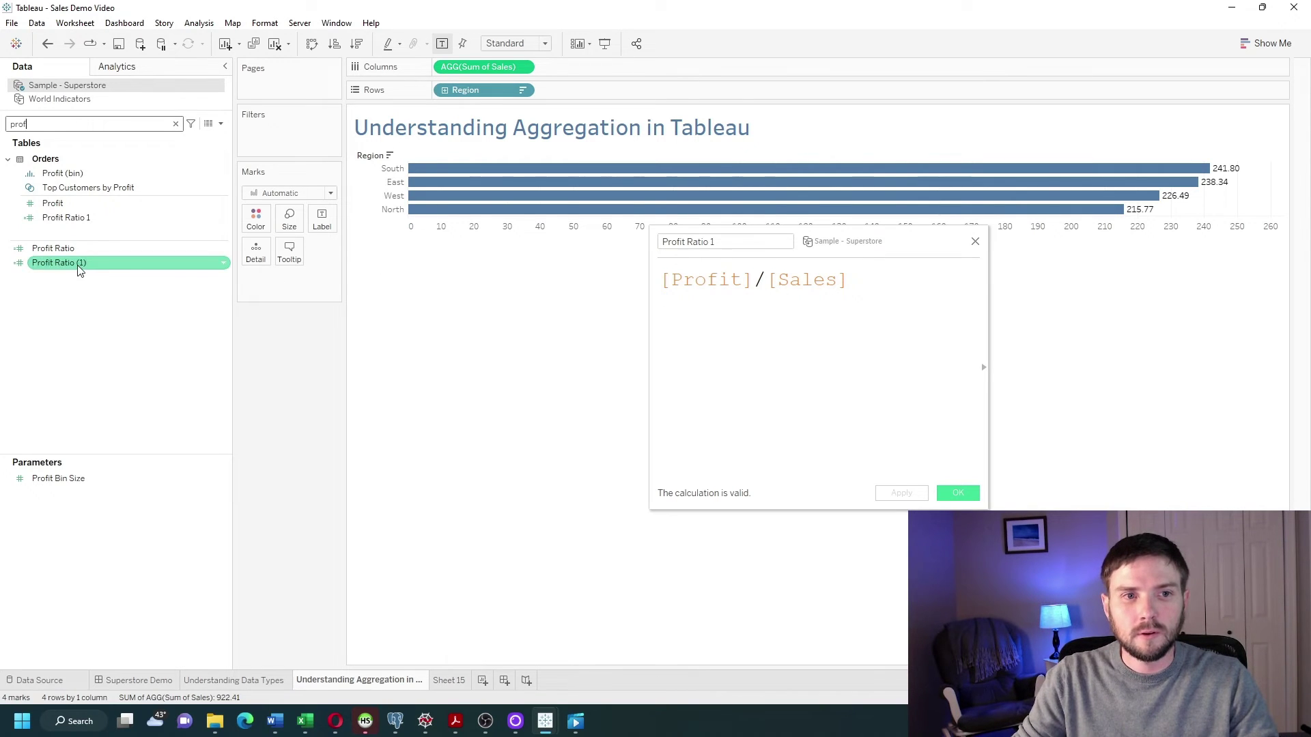
drag(68, 220, 592, 64)
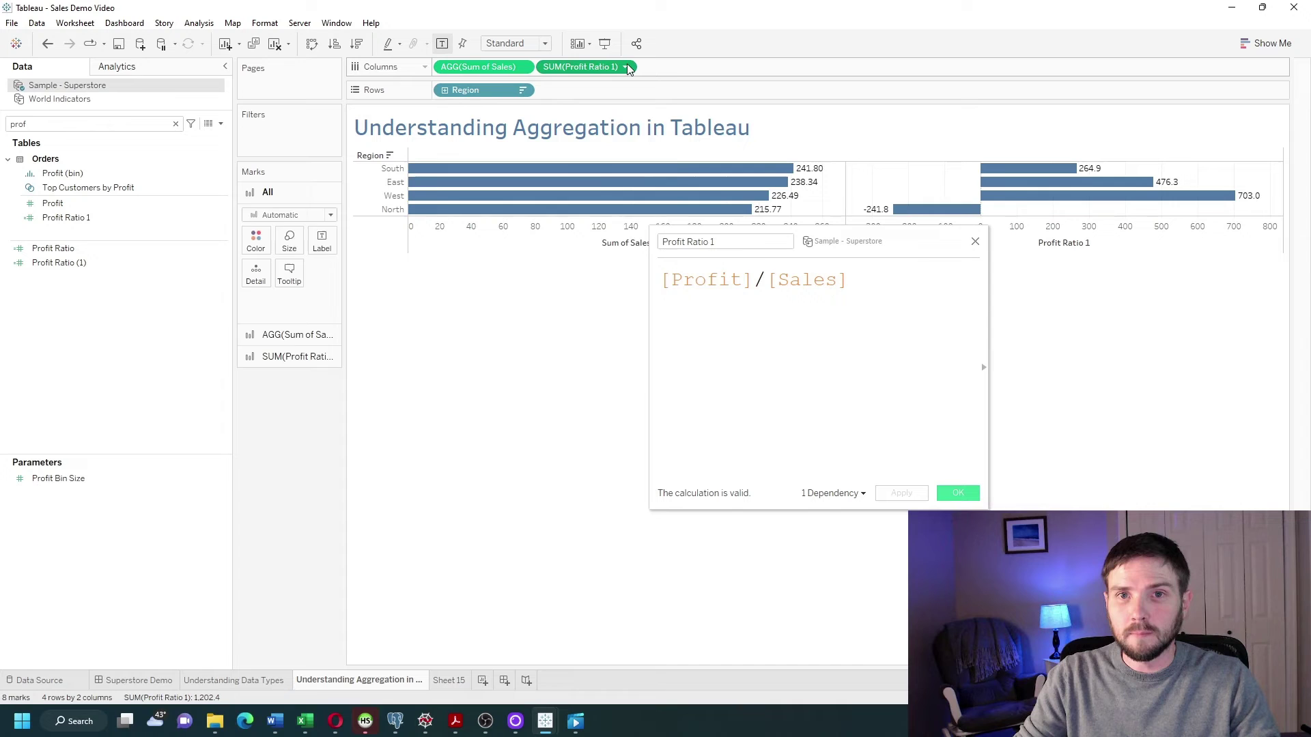
click(580, 71)
mouse_move(607, 226)
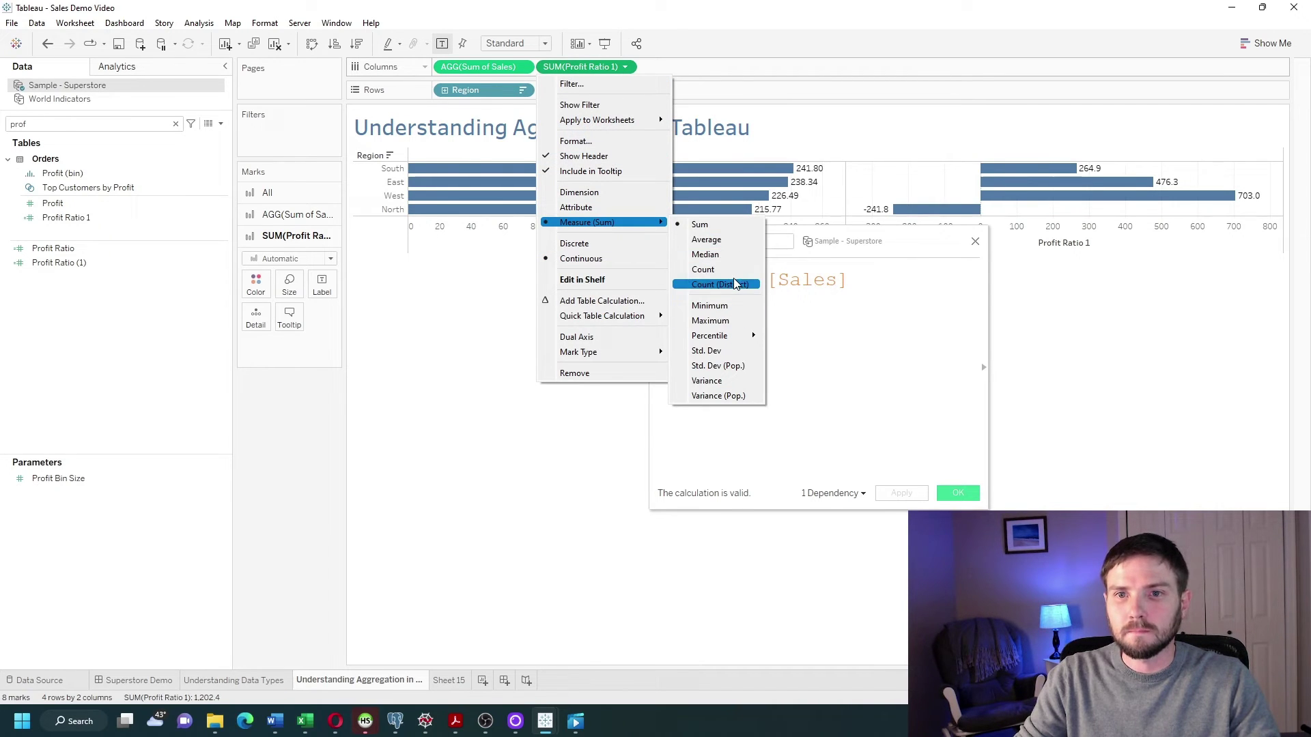
click(901, 307)
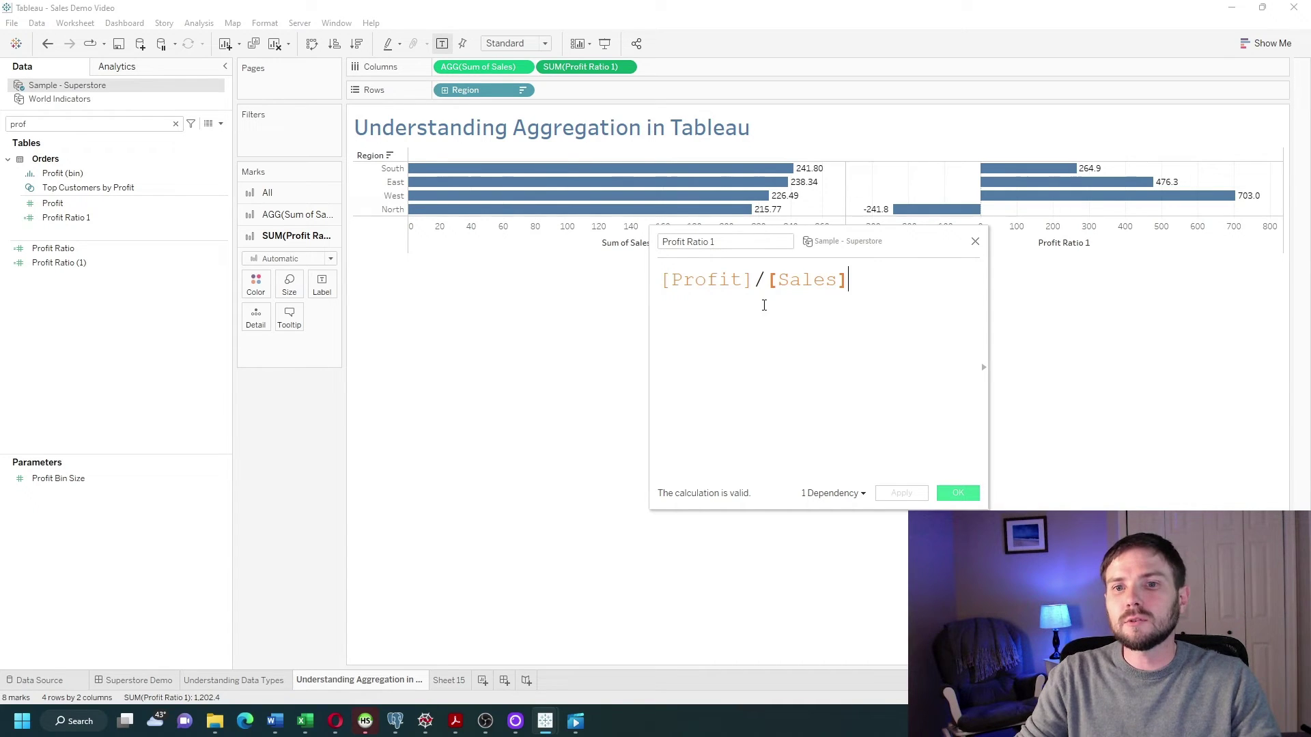
Rewrite the Profit Ratio 1 formula as sum([Profit])/sum([Sales]) and apply it
drag(754, 278, 661, 280)
drag(851, 280, 772, 280)
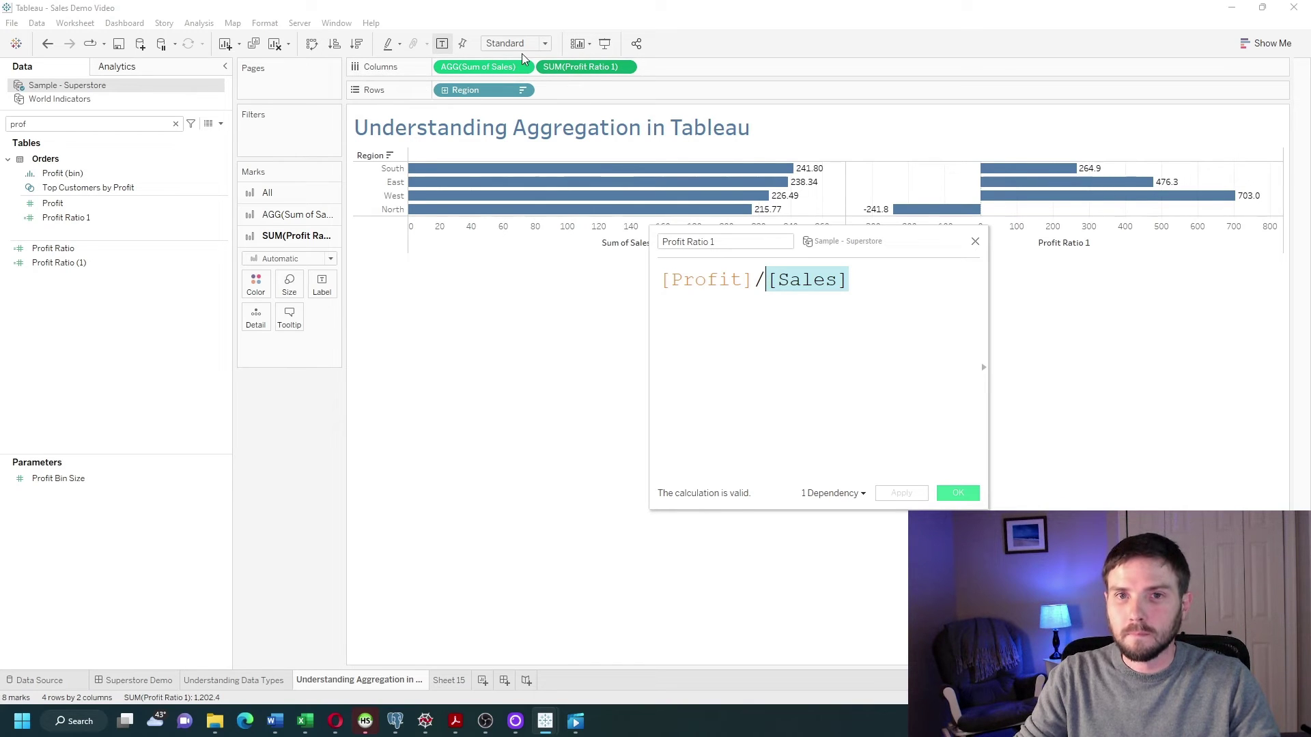
triple_click(662, 281)
click(663, 281)
text(sum()
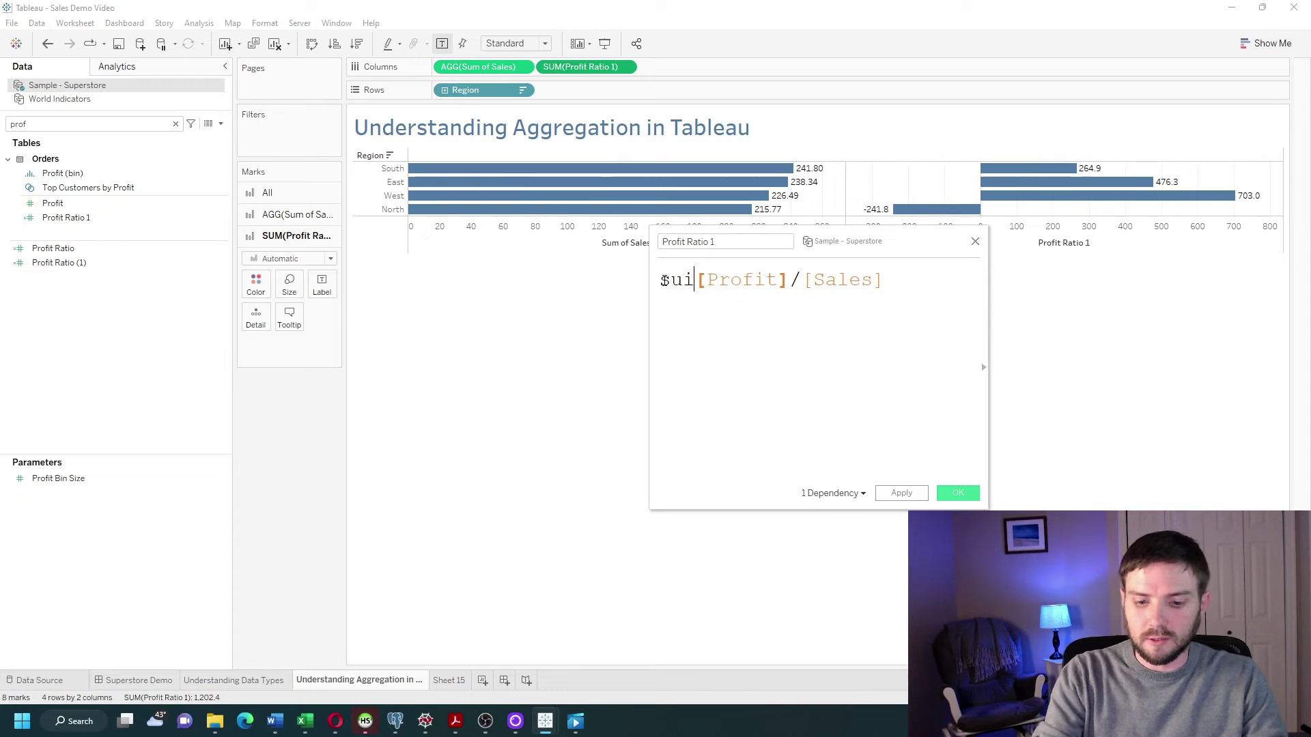
click(801, 283)
text())
key(Right)
key(Right)
text(sum()
click(970, 280)
text())
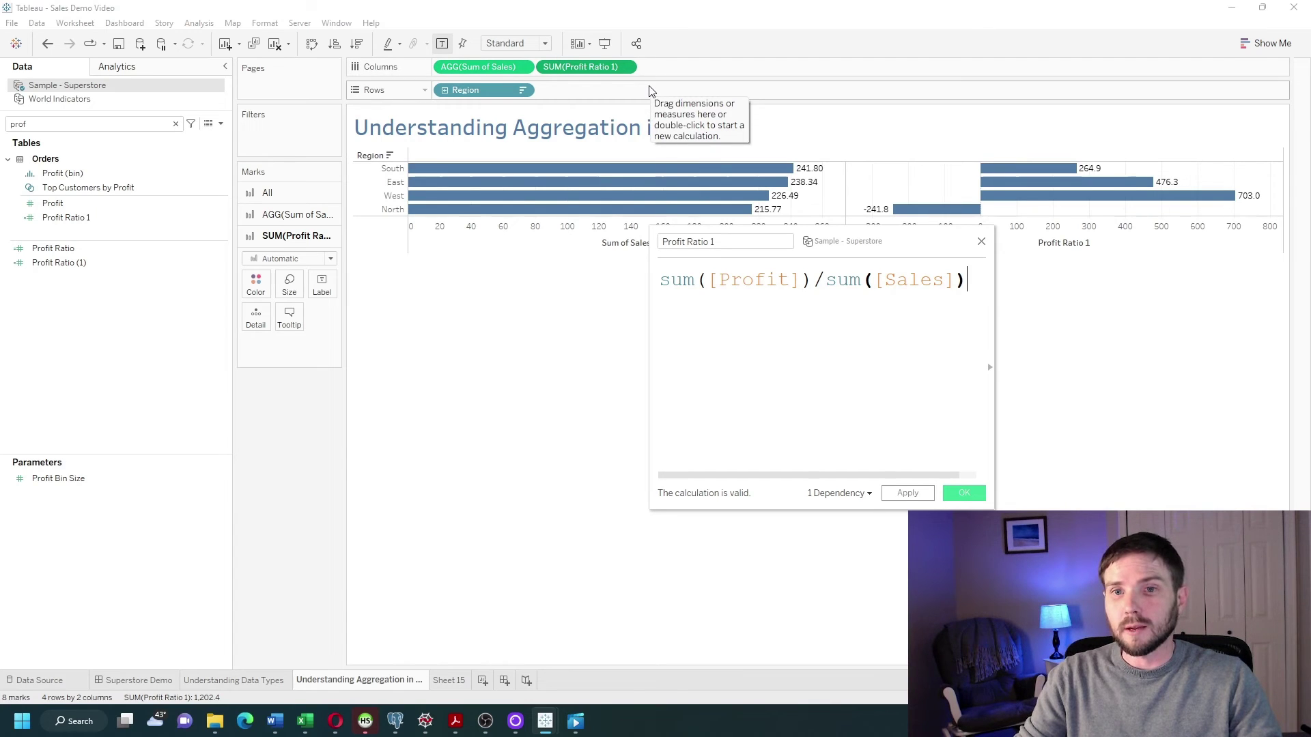
click(910, 493)
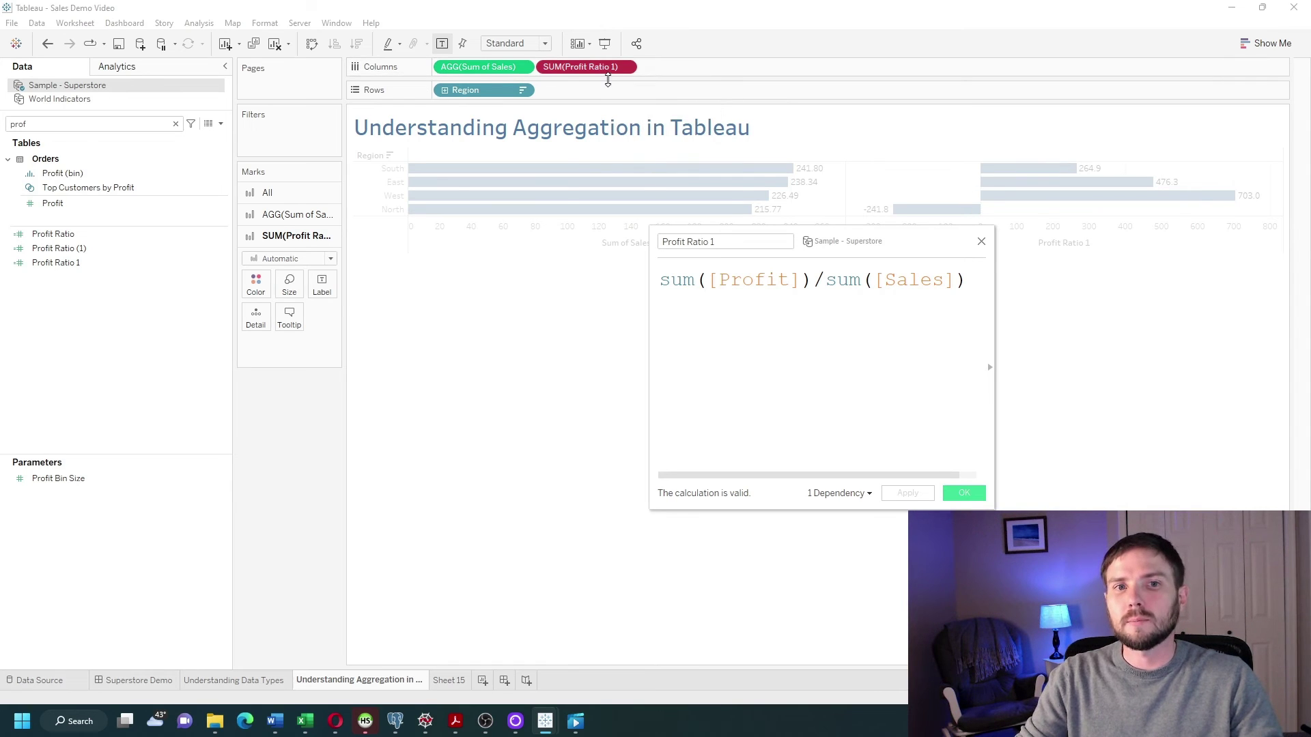
Replace the outdated Profit Ratio 1 pill on Columns with the updated field, showing ratios 0.08–0.15
drag(605, 69, 337, 398)
drag(102, 271, 592, 71)
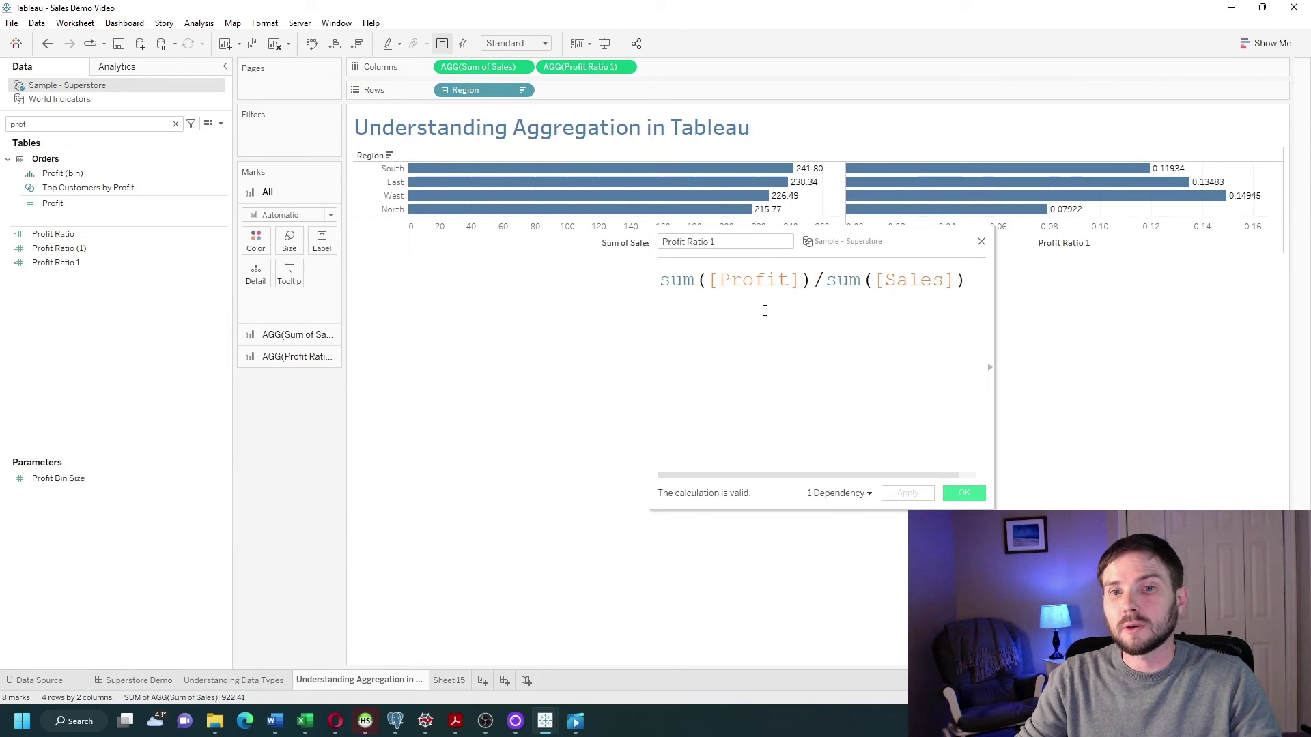
drag(814, 280, 640, 290)
drag(825, 280, 970, 282)
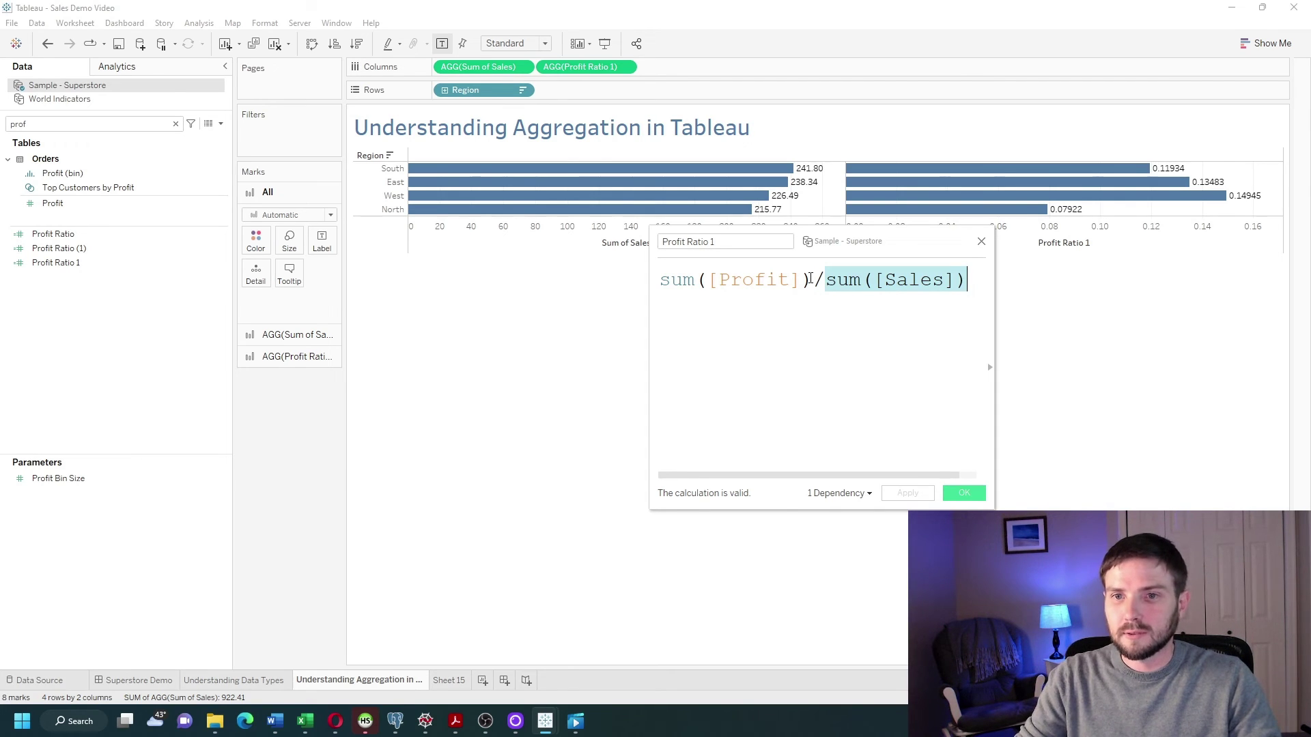
drag(813, 280, 657, 282)
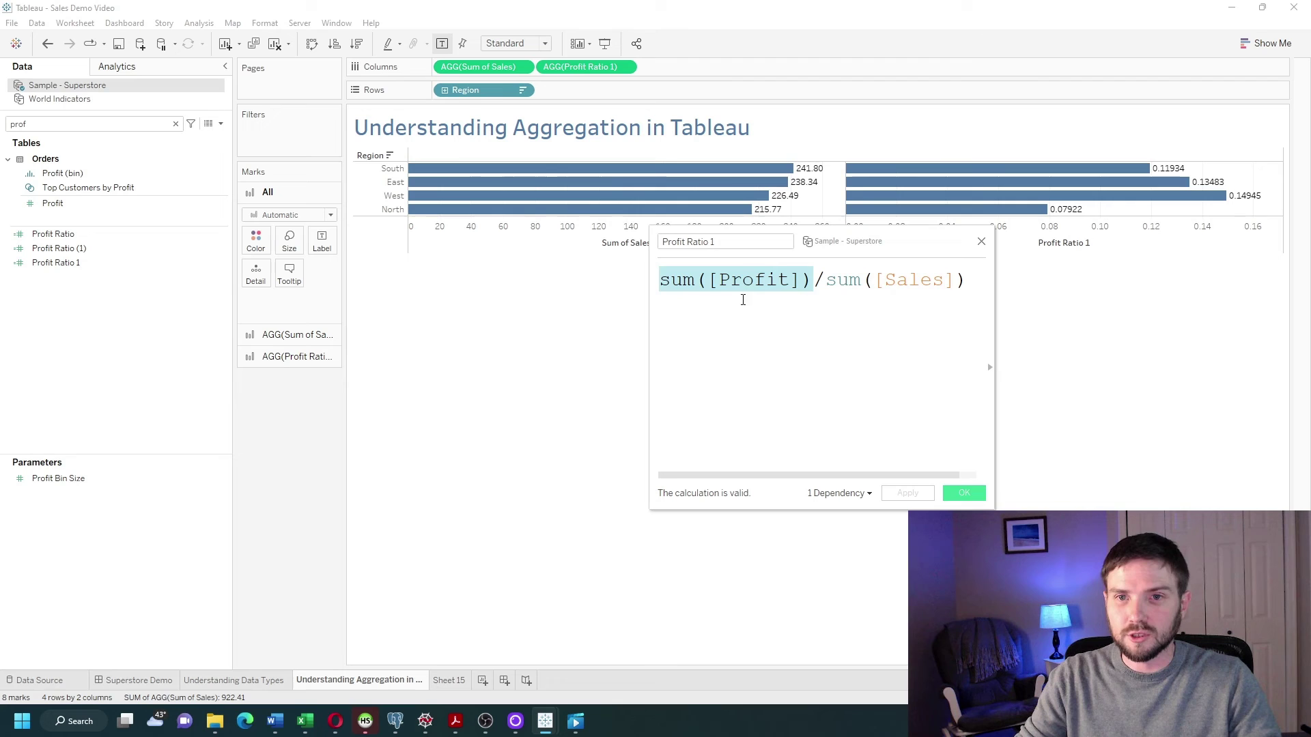
drag(826, 280, 977, 282)
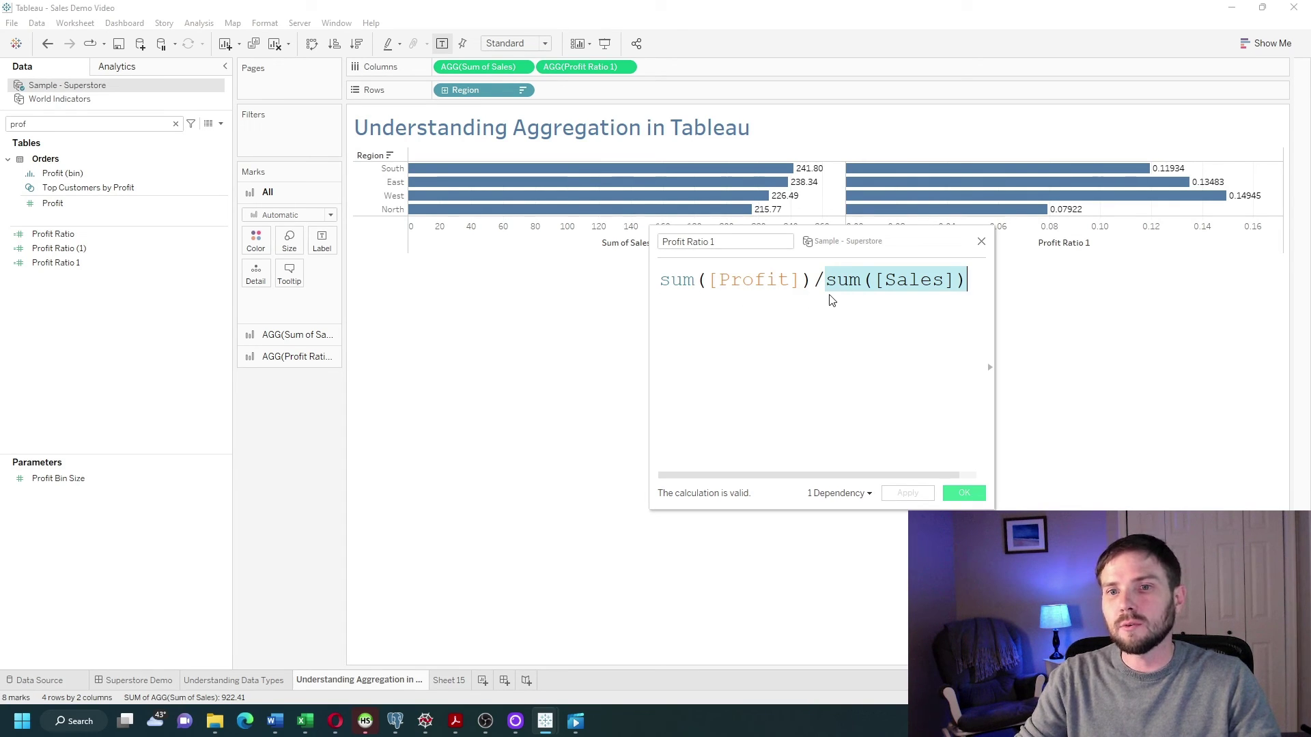
click(692, 317)
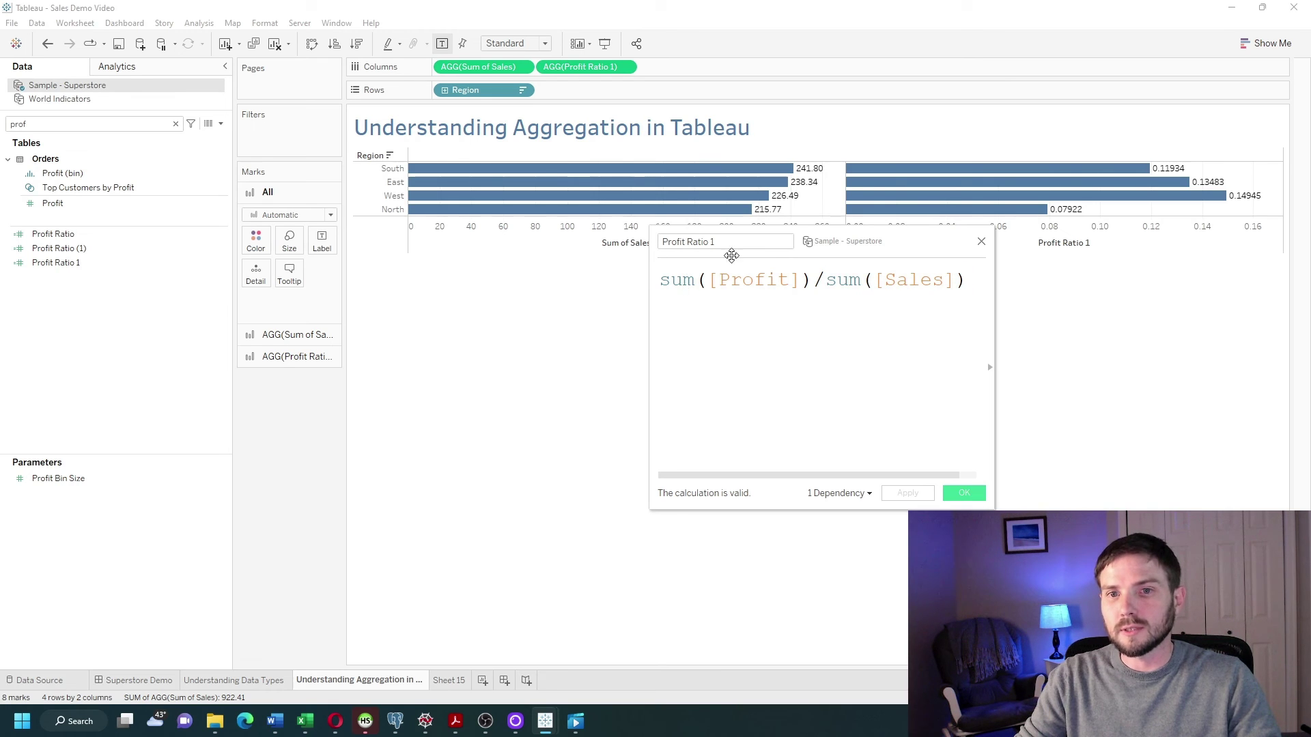